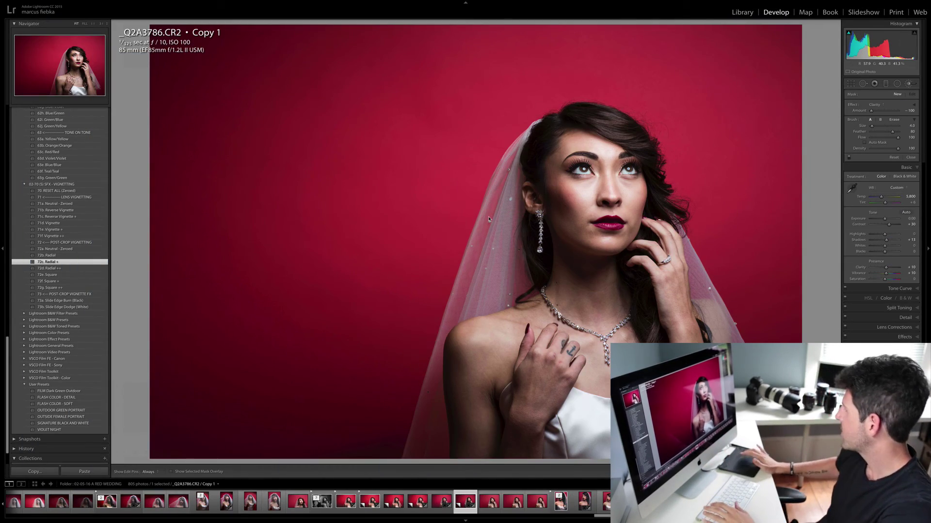
# Open the bride photo from Lightroom for editing in Adobe Photoshop CC 2015.
pyautogui.rightClick(489, 219)
pyautogui.moveTo(529, 273)
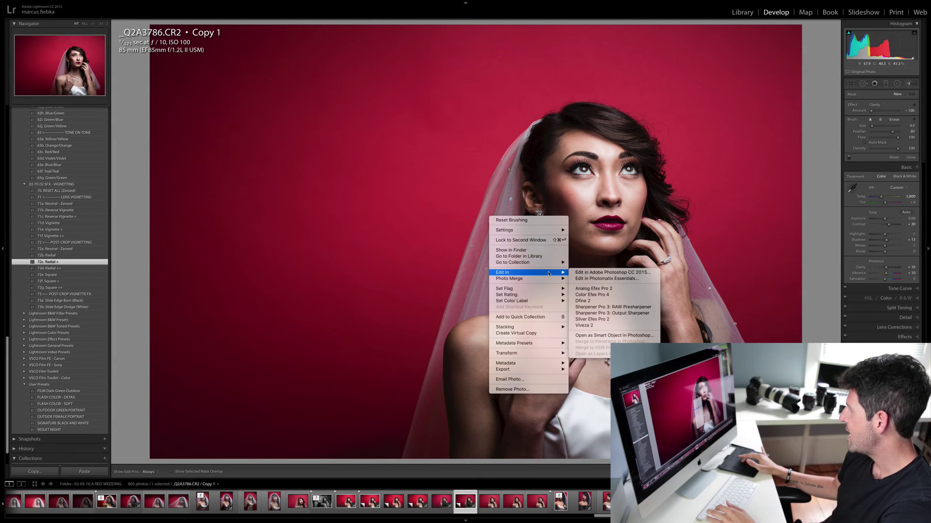
pyautogui.click(594, 273)
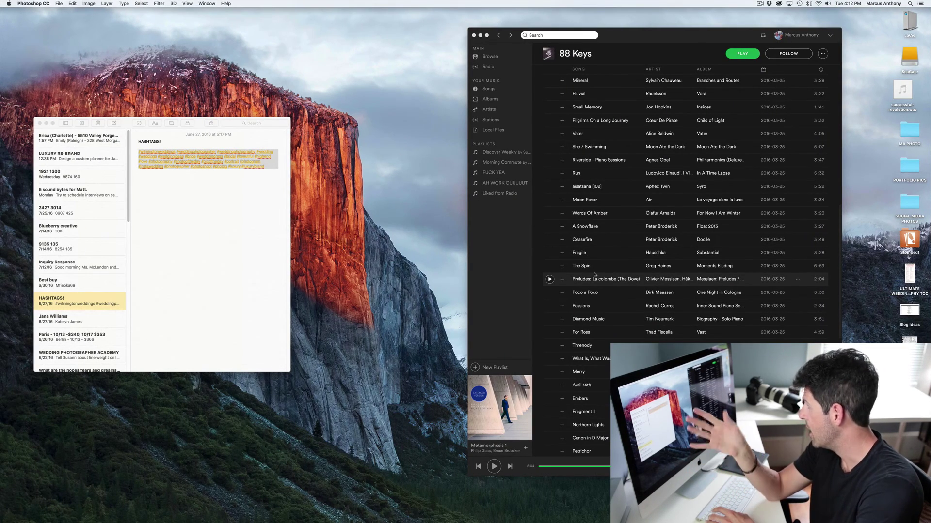
pyautogui.press('super+Tab')
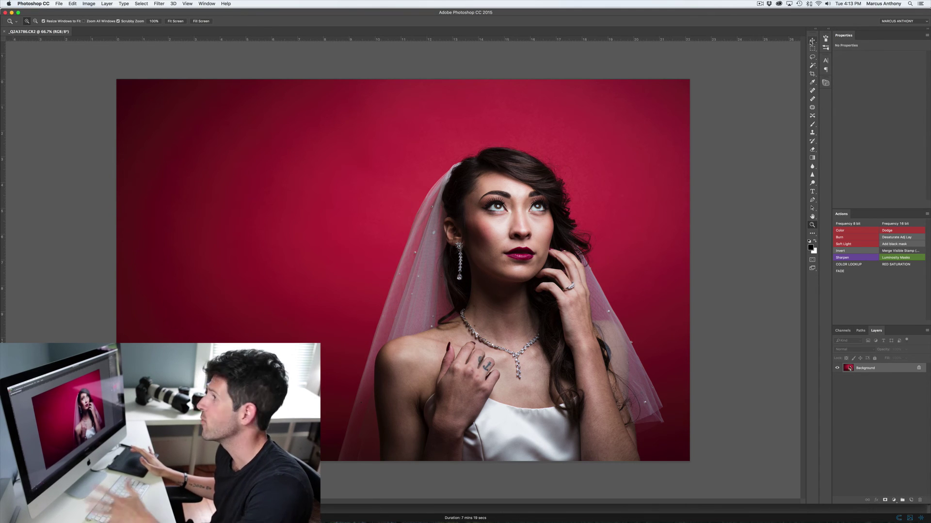
# Look through the list of available workspaces and close it without changing the current one.
pyautogui.click(207, 5)
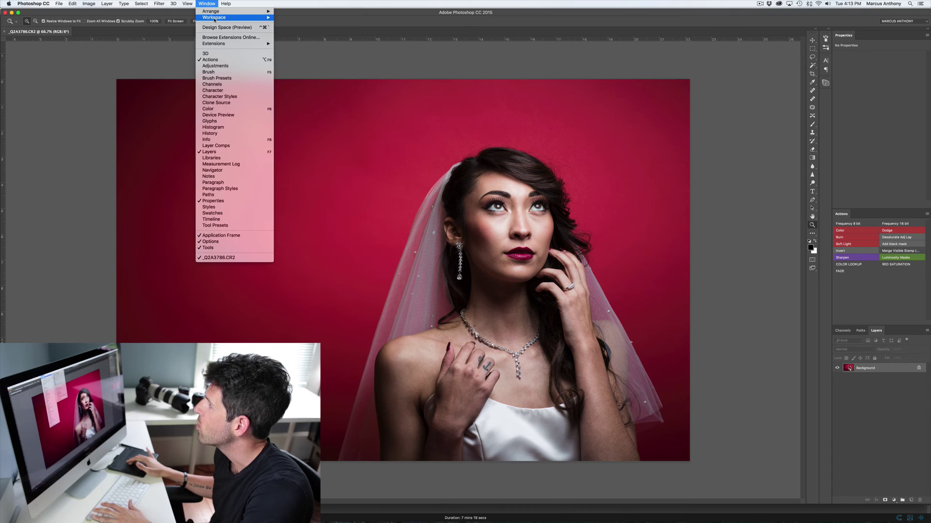
pyautogui.moveTo(214, 19)
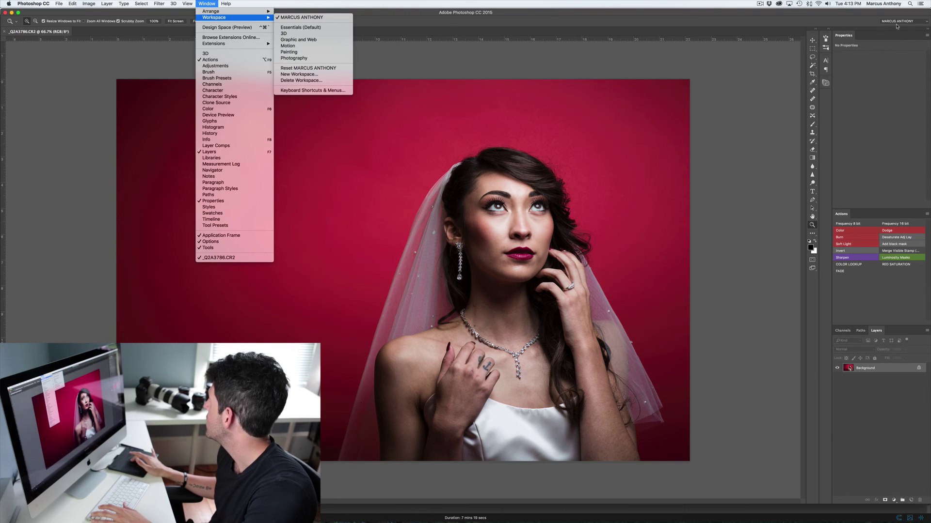
pyautogui.click(878, 88)
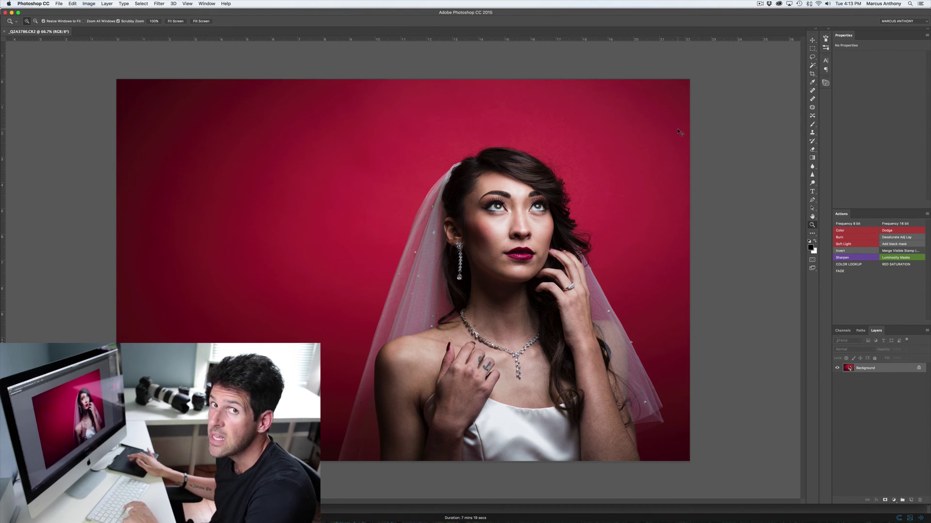
# Try to shift the Background layer sideways with the Move tool and dismiss the message.
pyautogui.press('v')
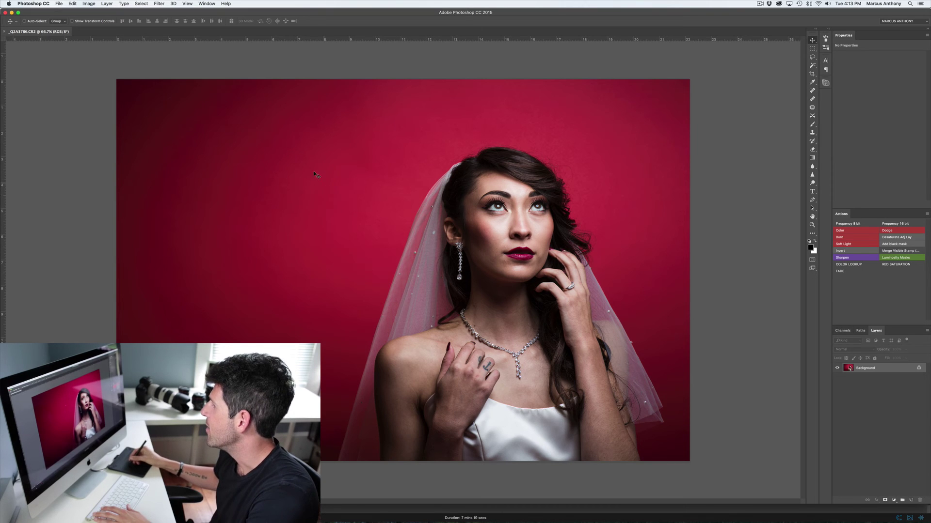
pyautogui.moveTo(314, 175); pyautogui.dragTo(511, 175)
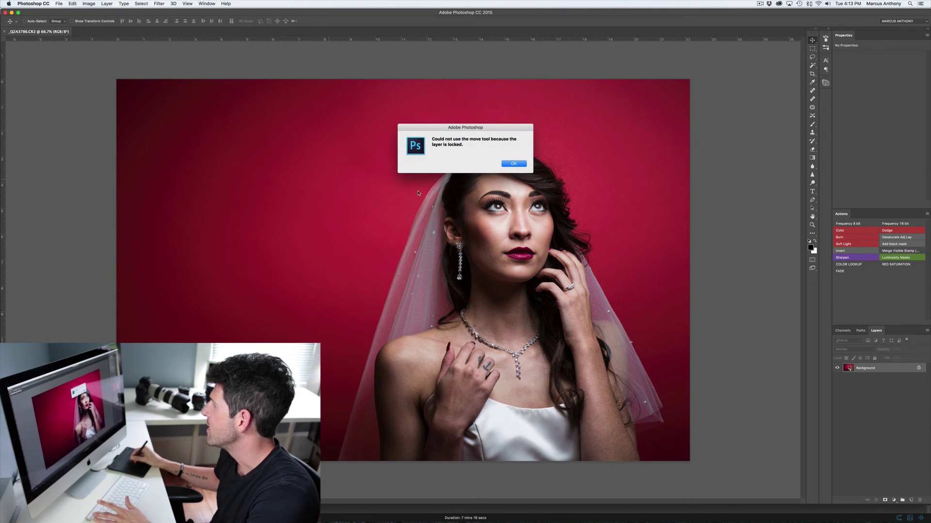
pyautogui.click(513, 164)
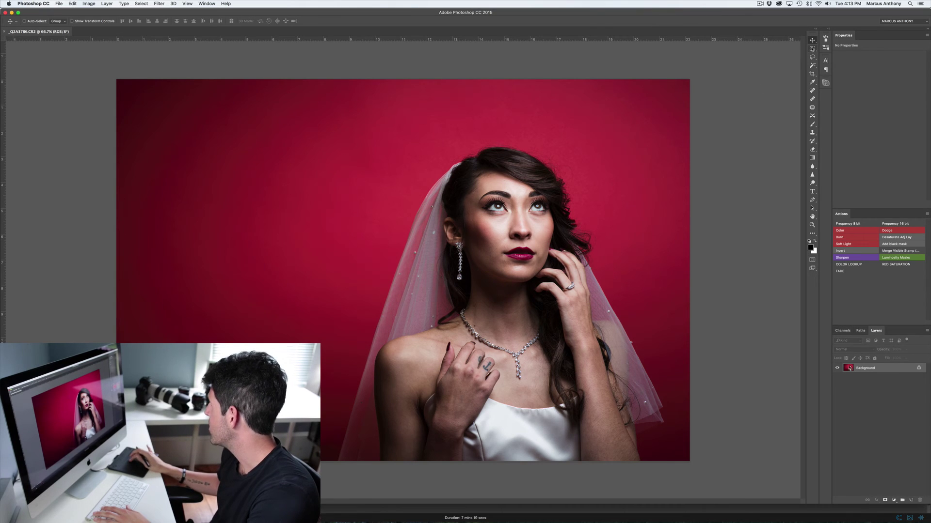
# Draw a rectangular marquee selection across the red backdrop and the bride's face, and deselect it.
pyautogui.click(812, 49)
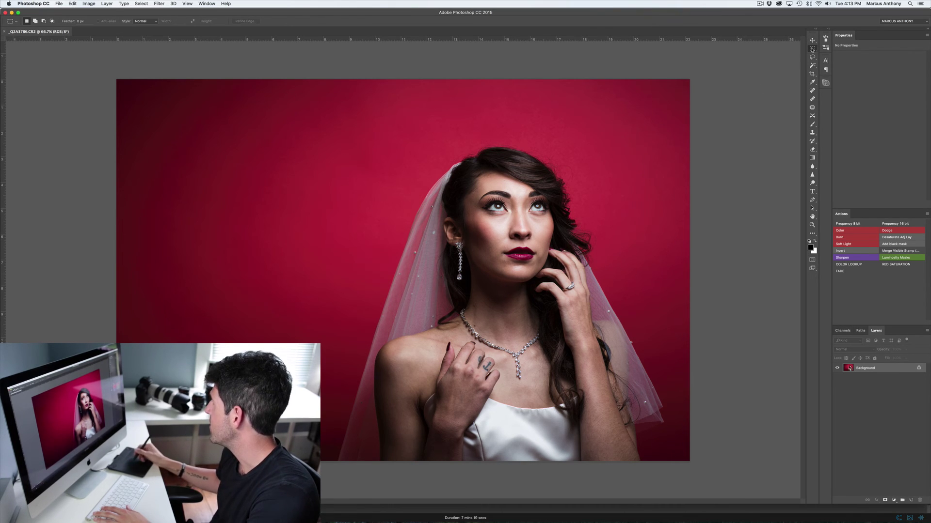
pyautogui.click(814, 51)
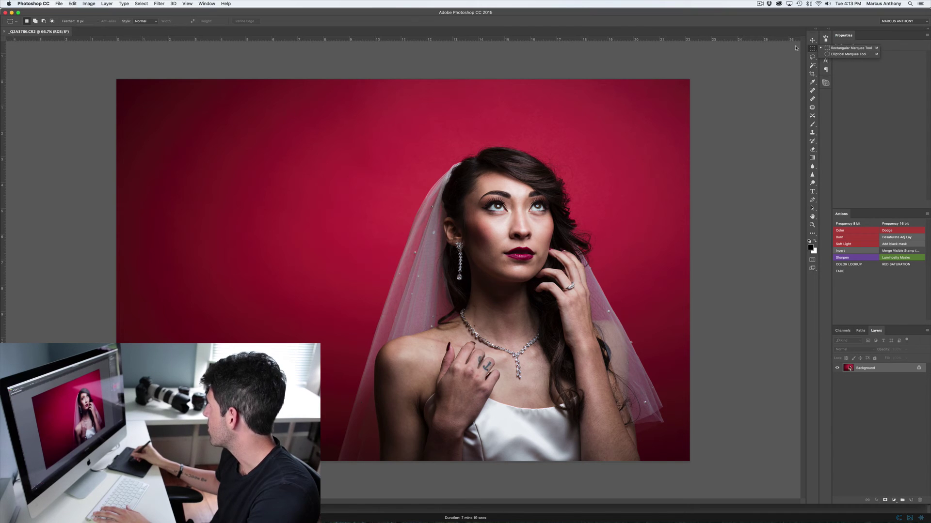
pyautogui.click(786, 60)
pyautogui.click(514, 163)
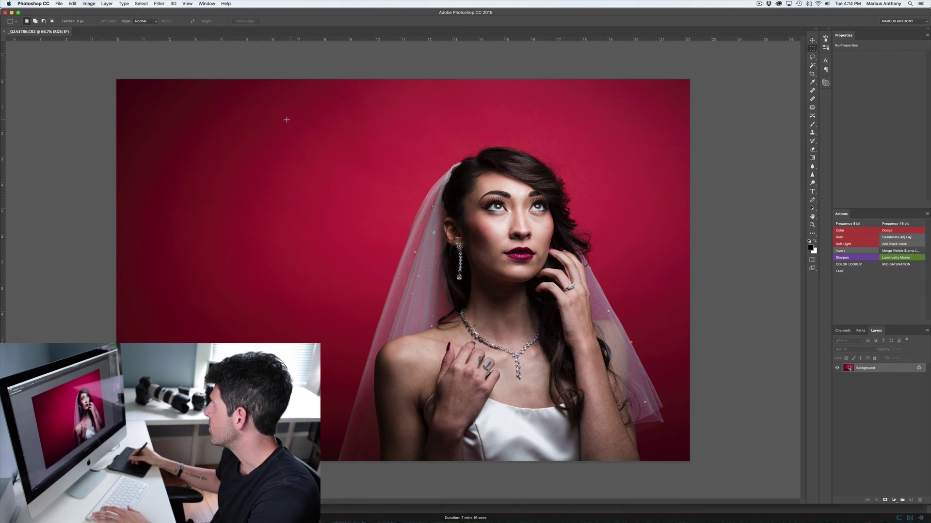
pyautogui.moveTo(287, 120); pyautogui.dragTo(595, 257)
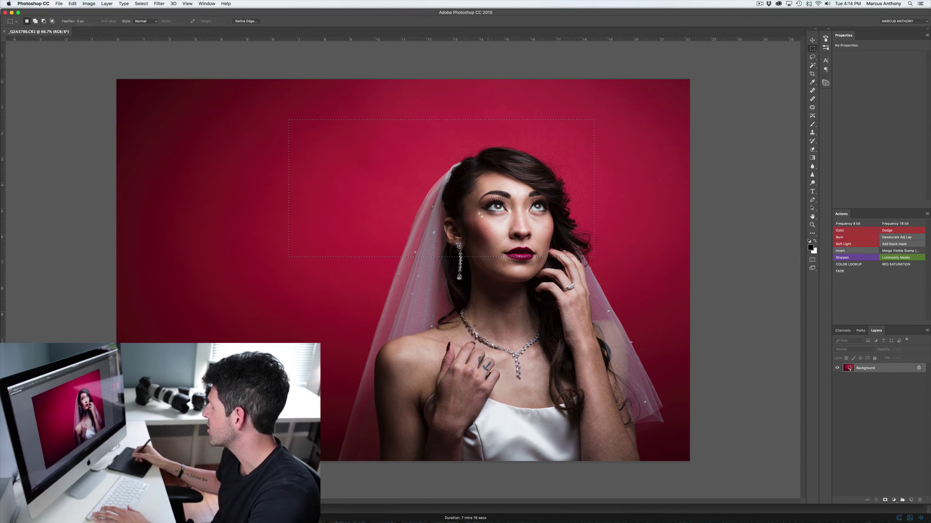
pyautogui.press('super+d')
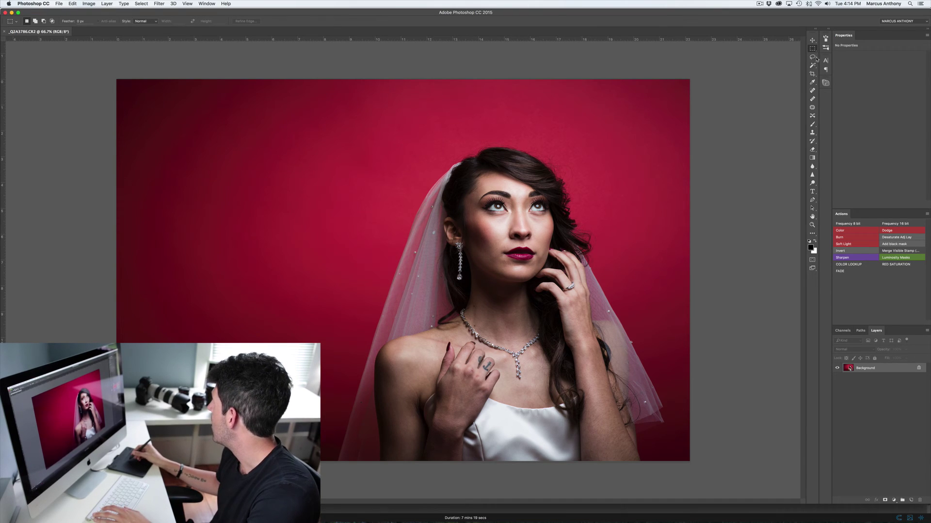
# Swap the foreground colour to white and add the text "this is a white font" on the photo's upper-left backdrop.
pyautogui.click(812, 125)
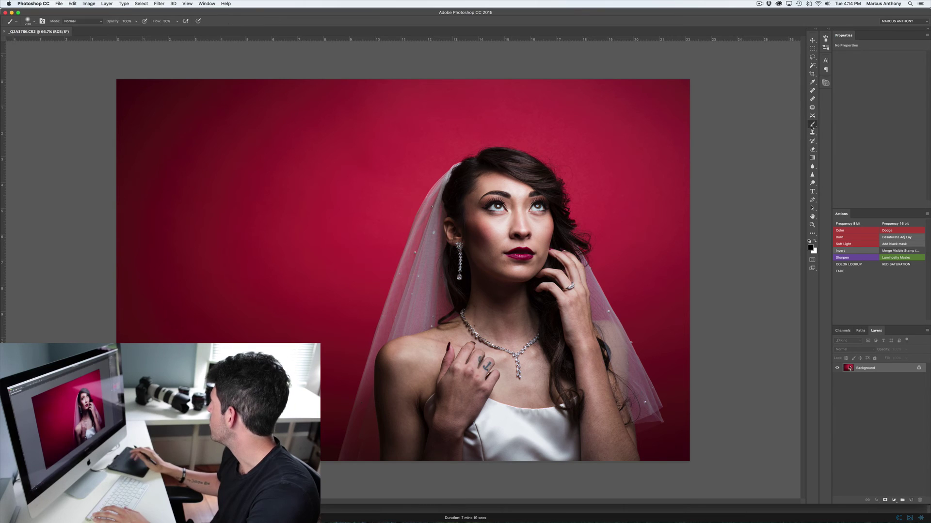
pyautogui.click(812, 192)
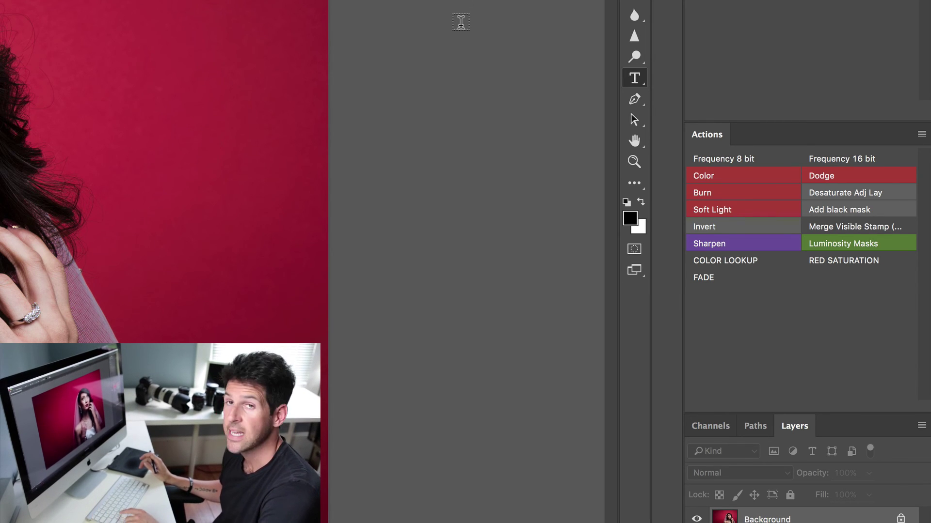
pyautogui.press('x')
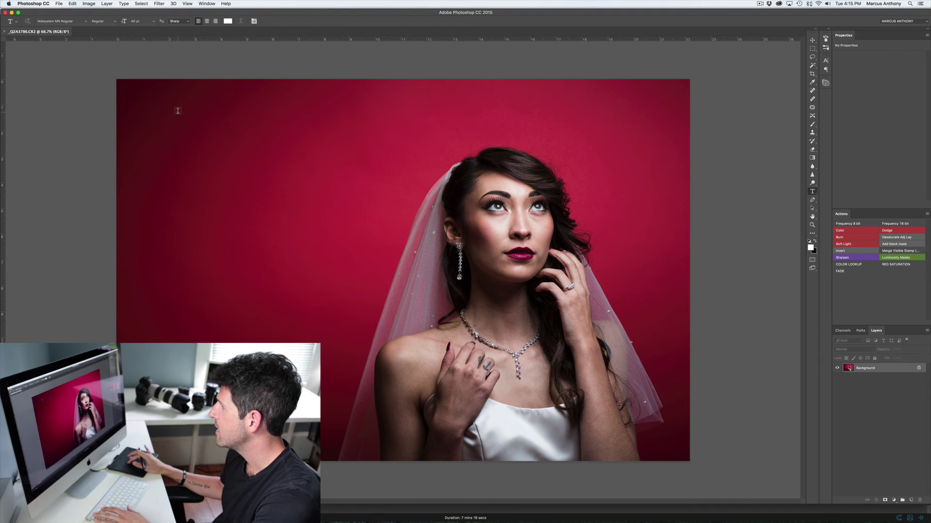
pyautogui.click(178, 111)
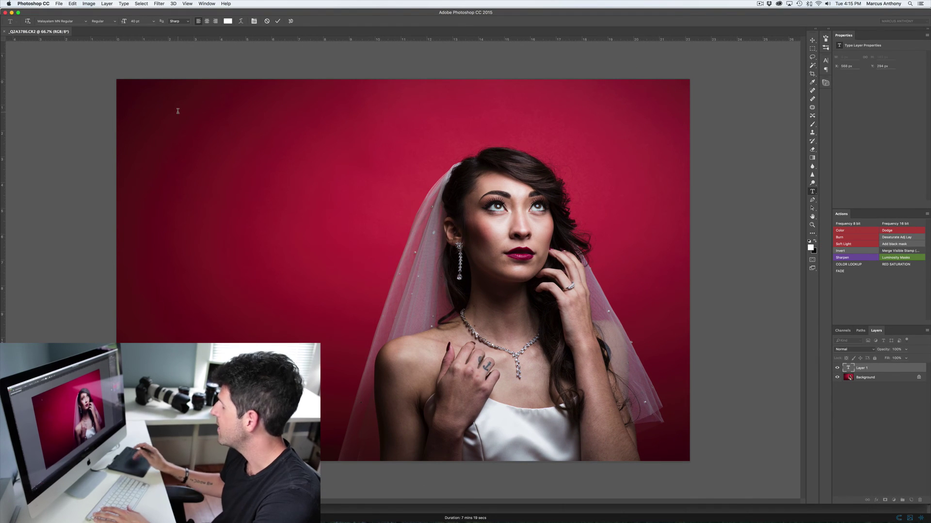
pyautogui.write('t')
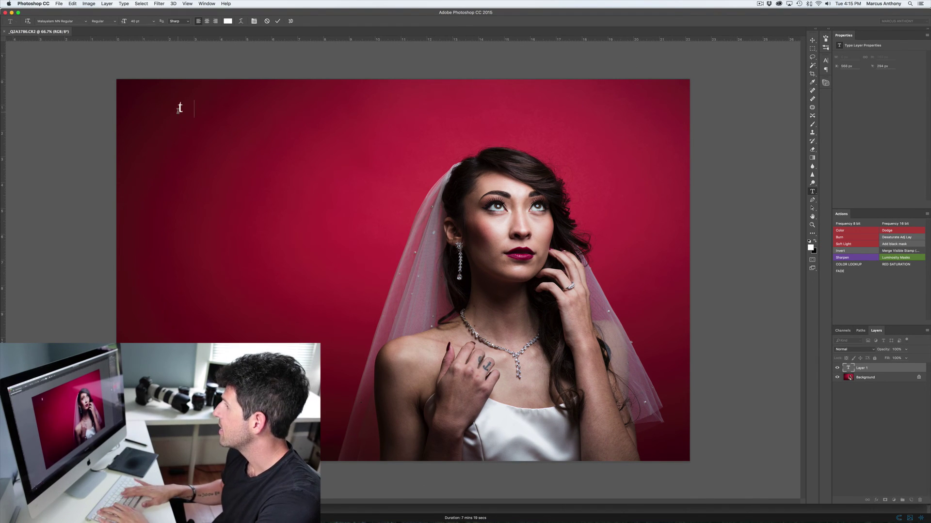
pyautogui.write('his is a white font')
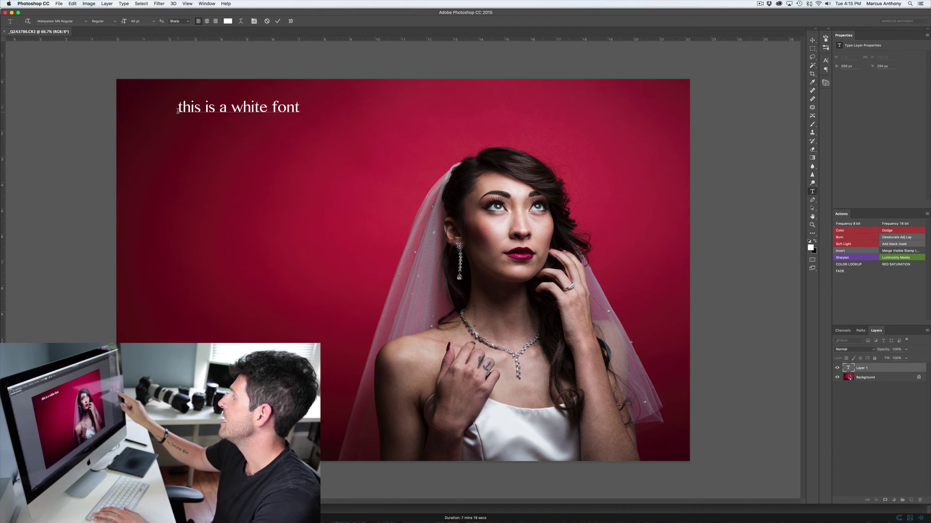
# Clear the white sample text and discard its text layer.
pyautogui.press('super')
pyautogui.press('super+a')
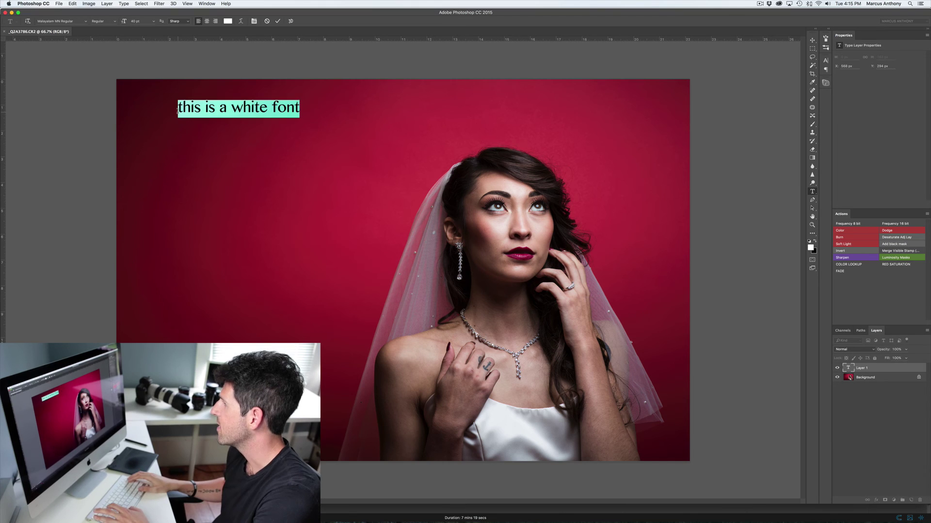
pyautogui.press('BackSpace')
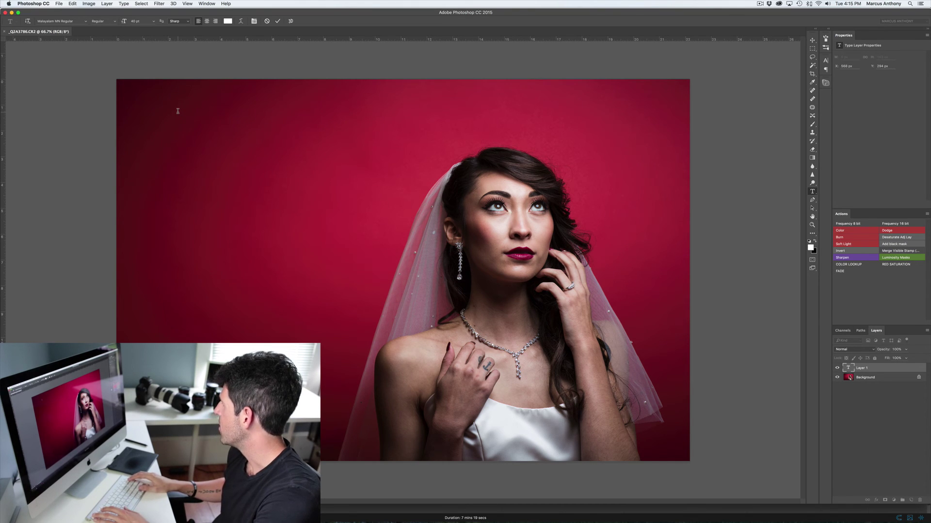
pyautogui.press('Escape')
# Reset the default colours and add the black text "this is a black font" on the upper-left backdrop.
pyautogui.press('d')
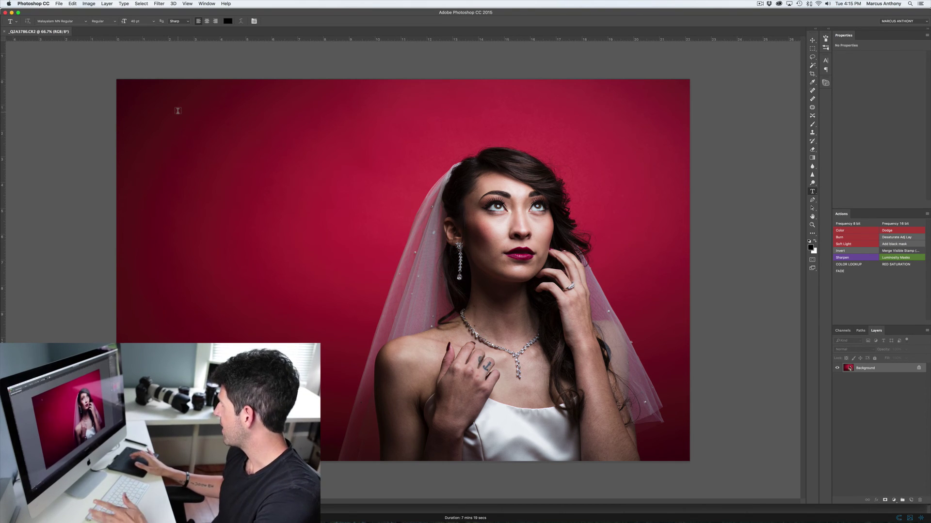
pyautogui.click(178, 111)
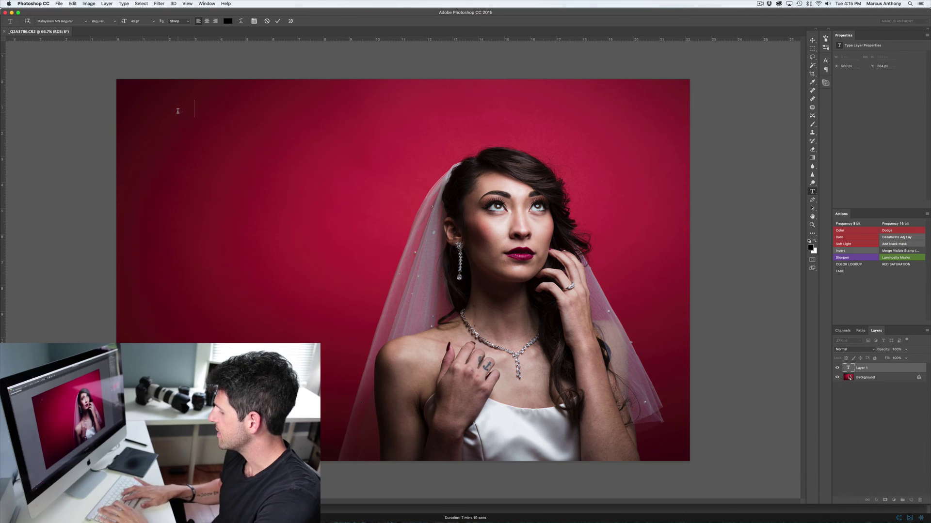
pyautogui.write('this is a black font')
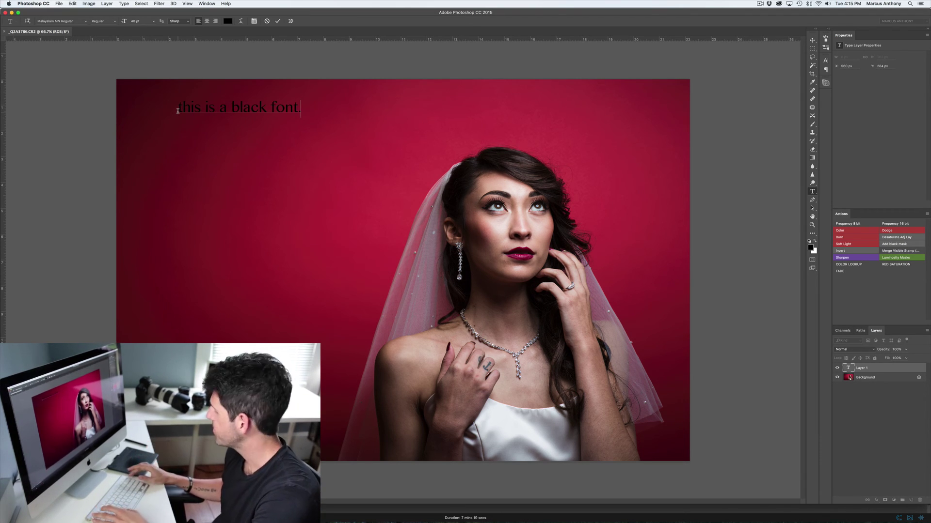
# Clear the black sample text and discard its text layer.
pyautogui.hotkey('ctrl', 'a')
pyautogui.press('BackSpace')
pyautogui.press('Escape')
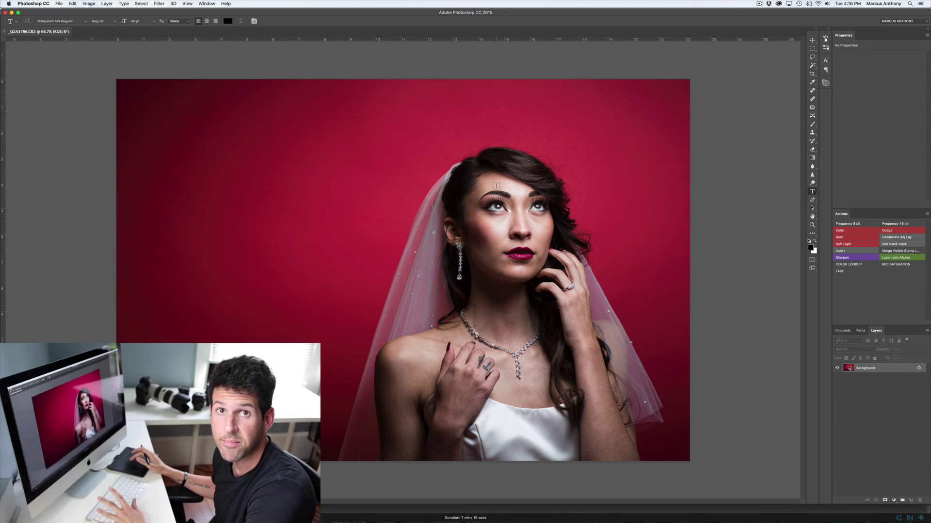
# Run the COLOR LOOKUP action to add a Color Lookup adjustment layer with the Kodak 5218 Kodak 2395 3DLUT, and view the adjustment and 3DLUT options.
pyautogui.click(835, 260)
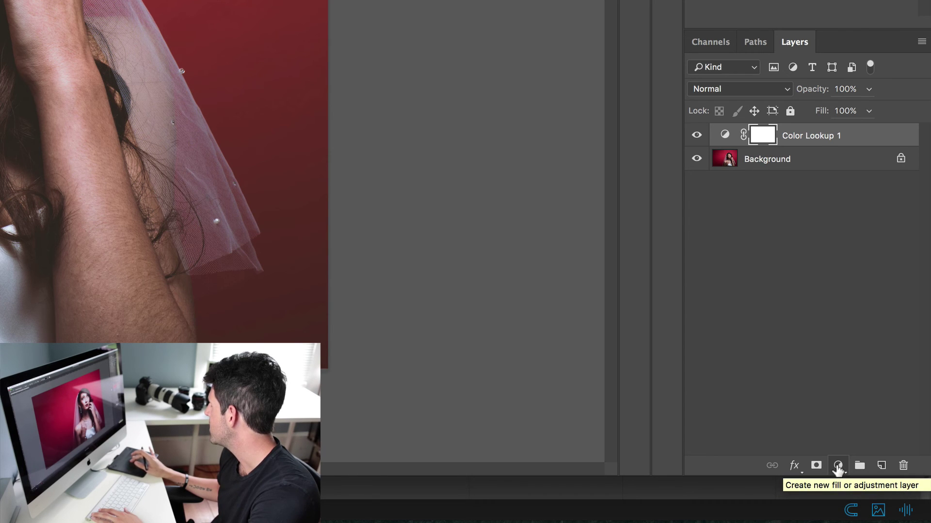
pyautogui.click(838, 466)
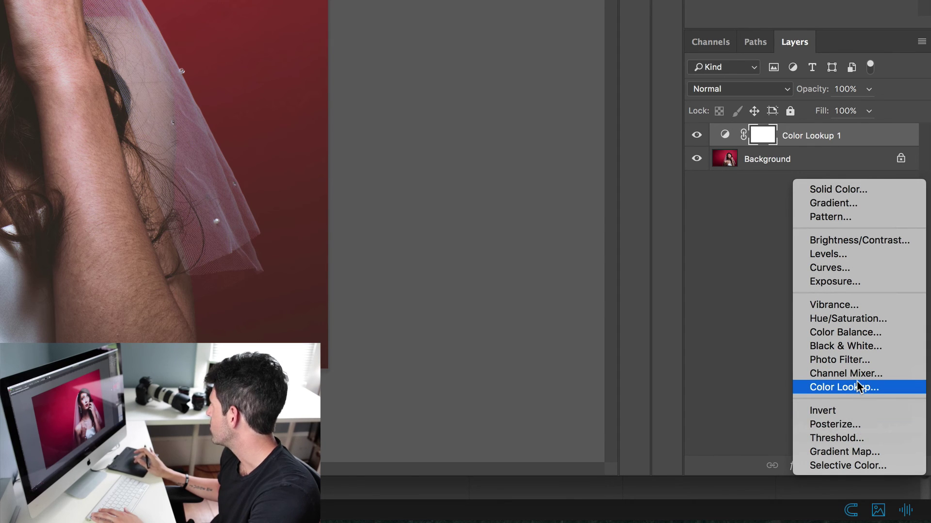
pyautogui.click(756, 319)
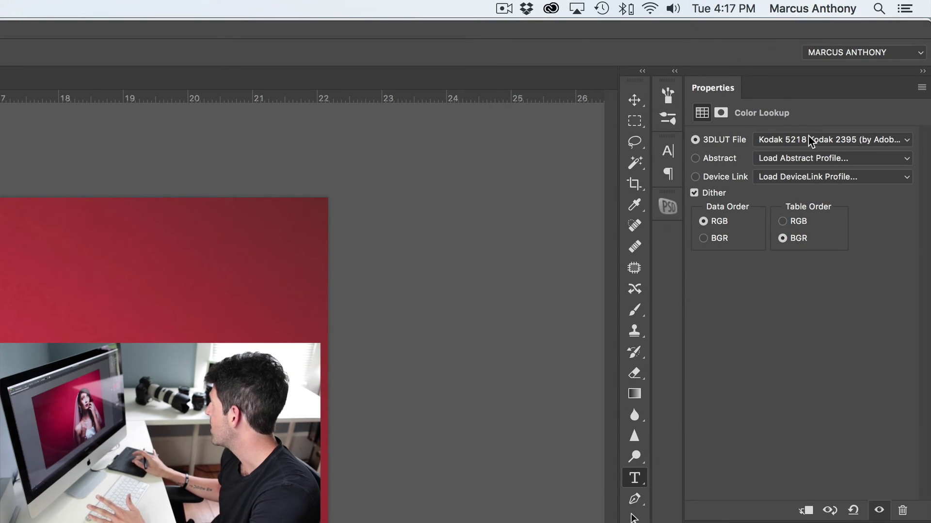
pyautogui.click(809, 140)
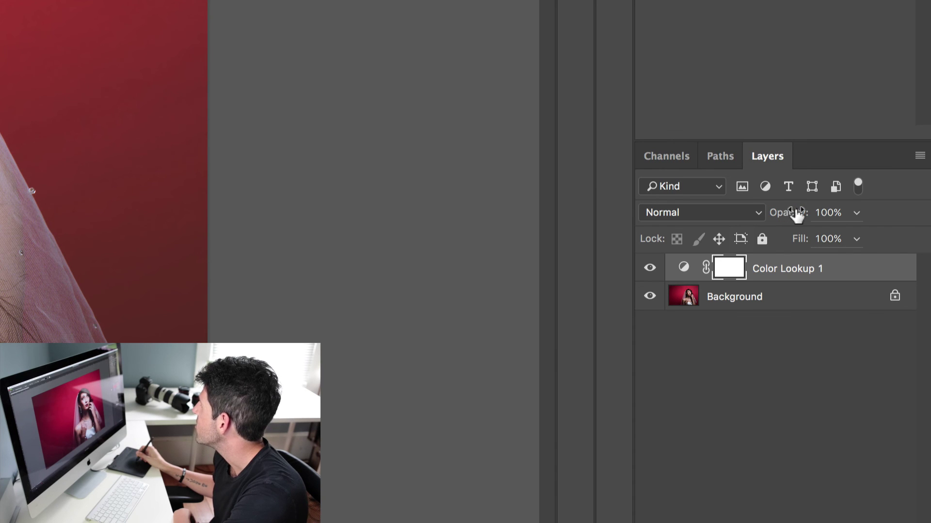
# Lower the Color Lookup layer's opacity to about 45% and toggle its visibility off and on to compare.
pyautogui.moveTo(796, 212); pyautogui.dragTo(729, 220)
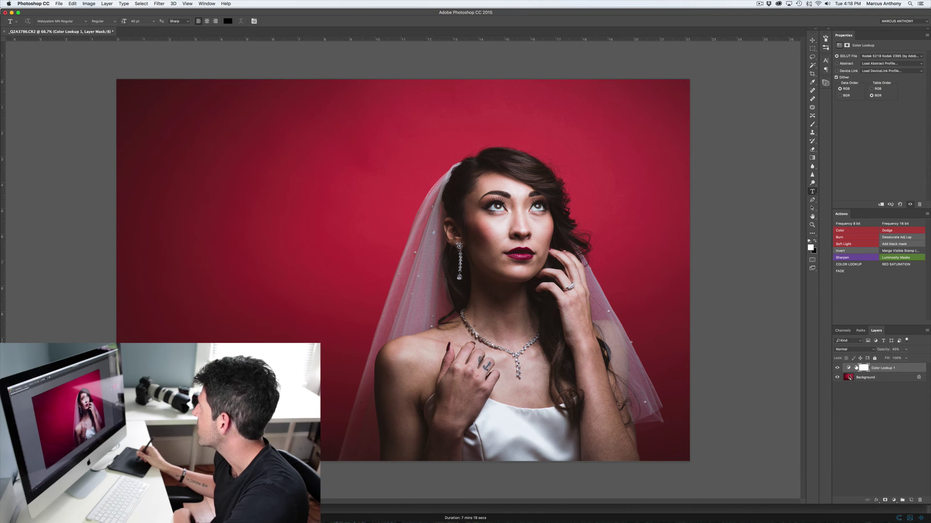
pyautogui.click(837, 369)
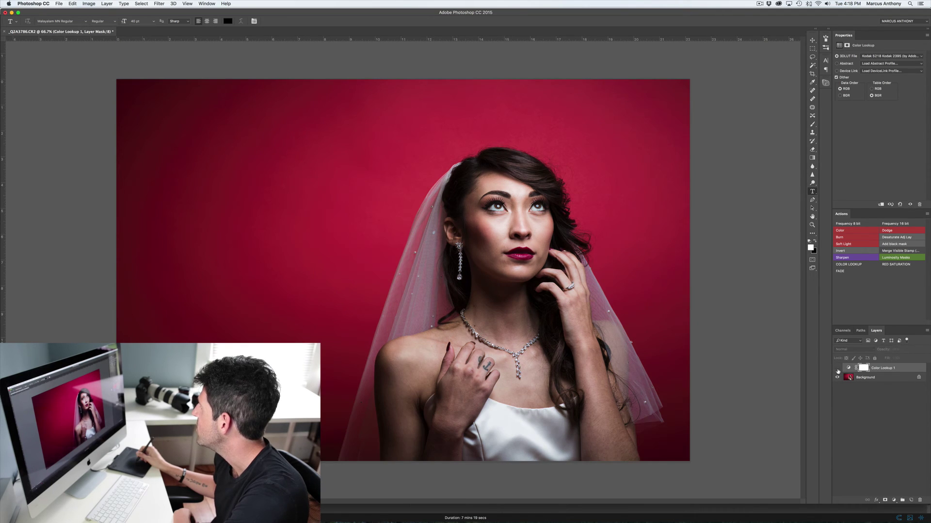
pyautogui.click(837, 368)
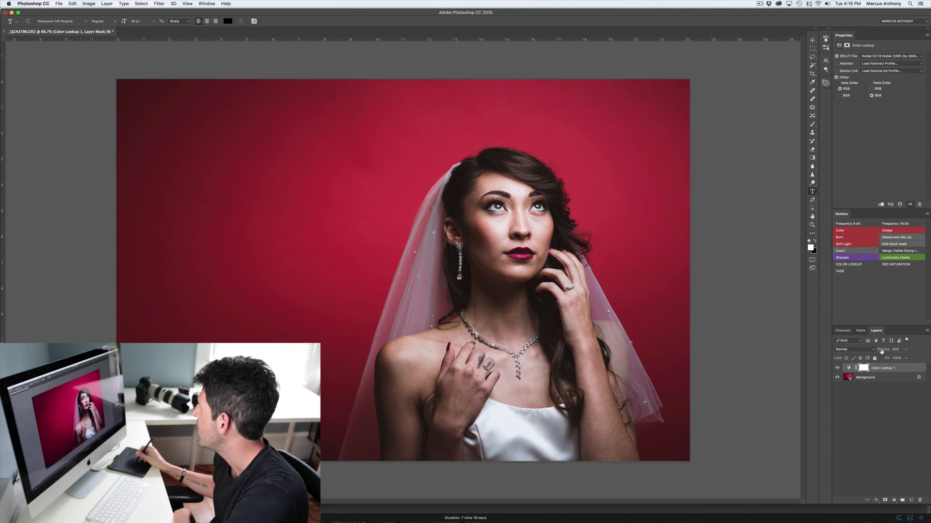
# Set the Color Lookup layer's opacity to 100% and hide the layer to compare with the original photo.
pyautogui.moveTo(880, 351); pyautogui.dragTo(915, 354)
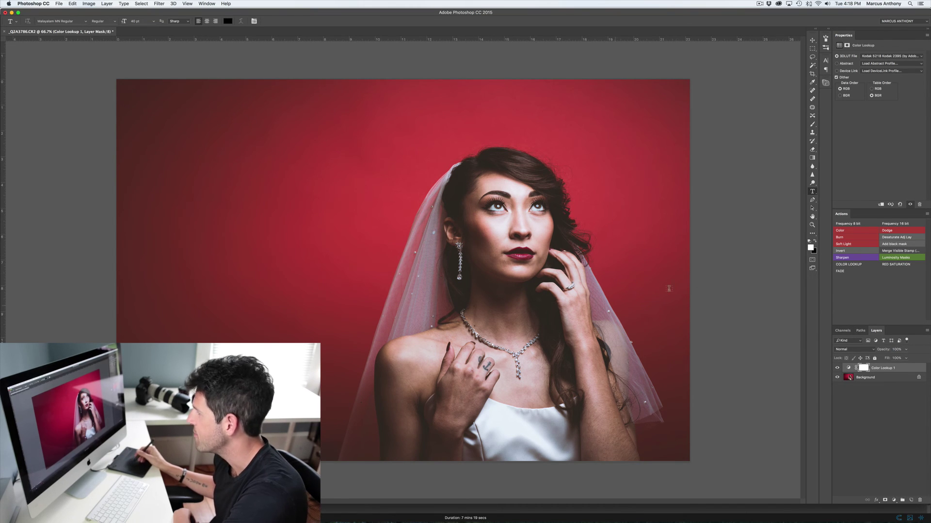
pyautogui.click(837, 368)
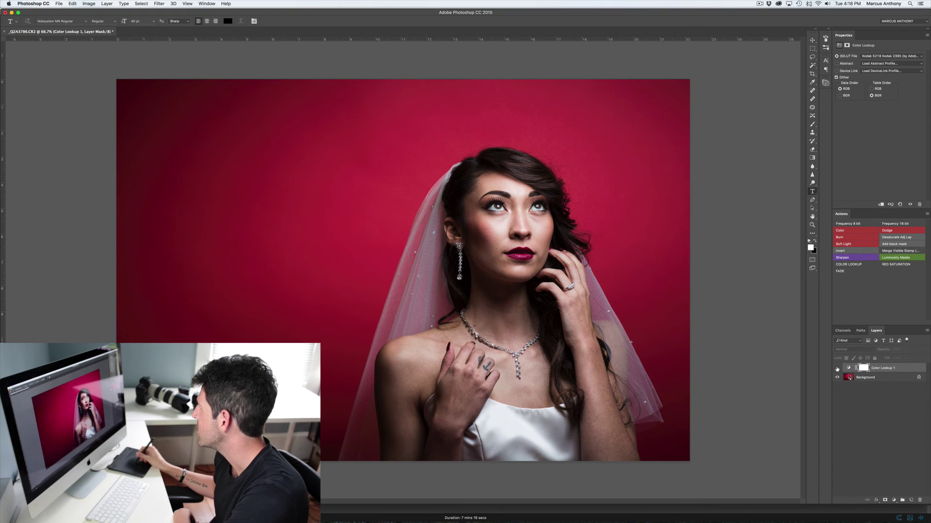
# Toggle the Color Lookup layer's visibility repeatedly to compare the graded portrait with the original photo.
pyautogui.click(837, 369)
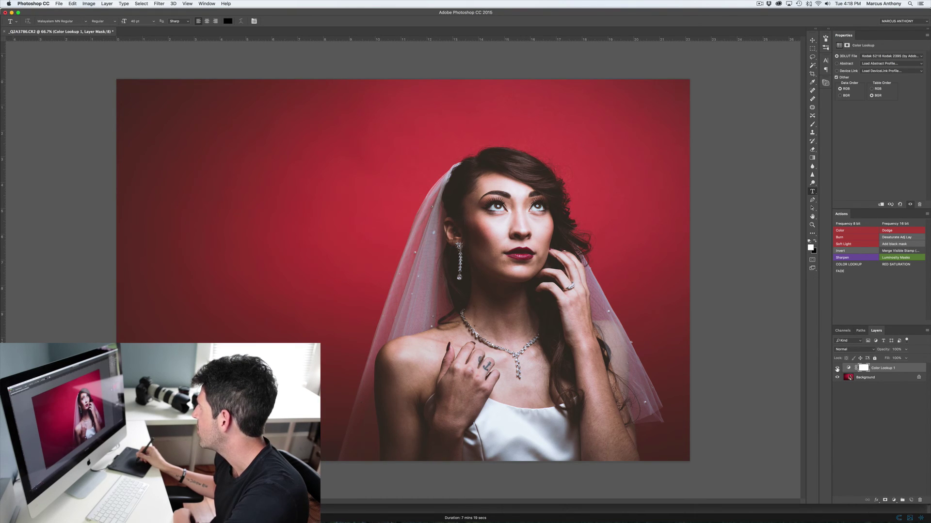
pyautogui.click(836, 369)
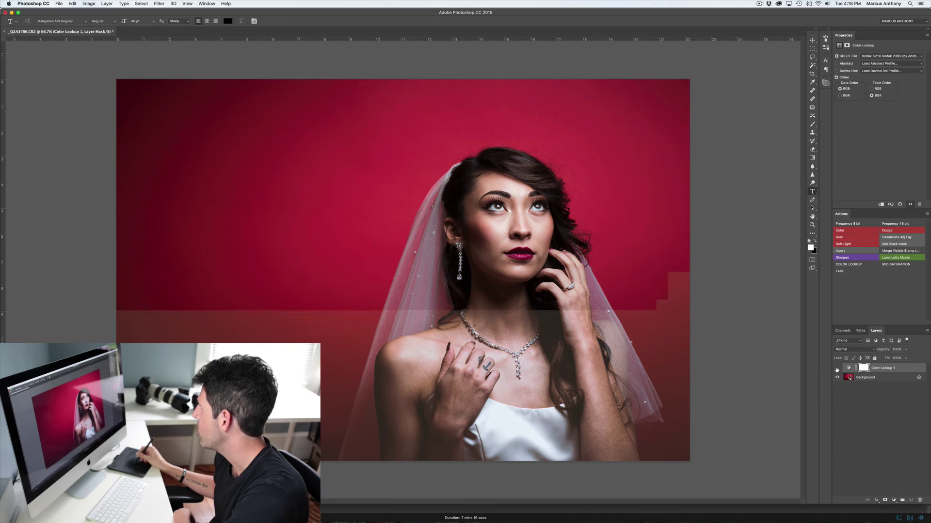
pyautogui.click(836, 369)
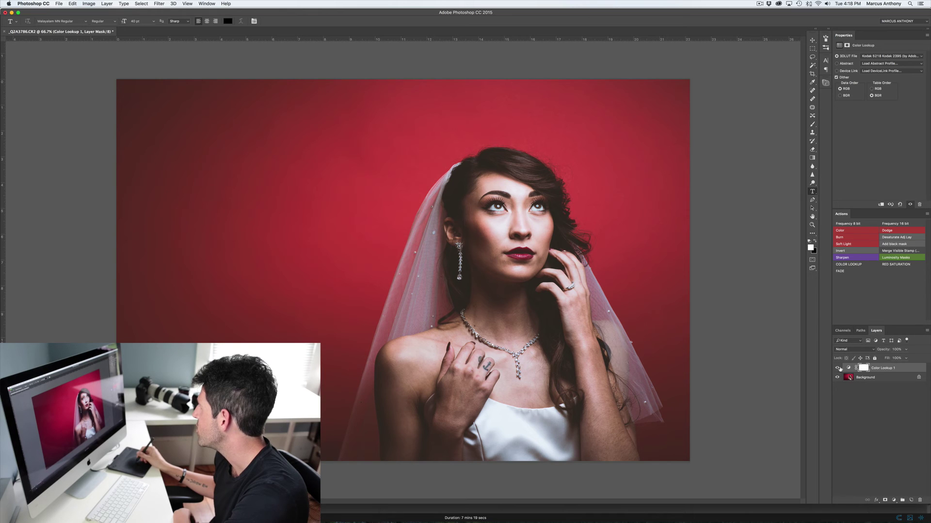
pyautogui.click(837, 368)
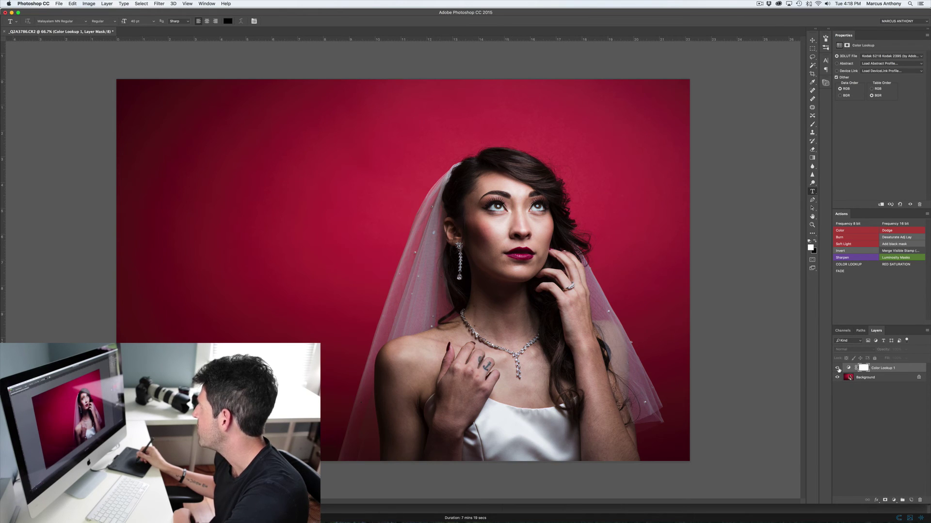
pyautogui.click(837, 368)
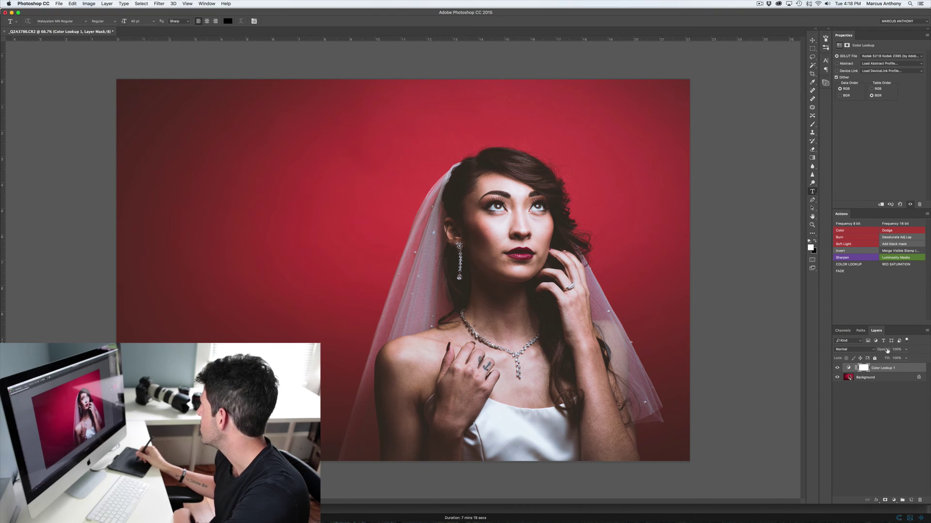
# Set the Color Lookup layer's opacity to 75%.
pyautogui.click(896, 350)
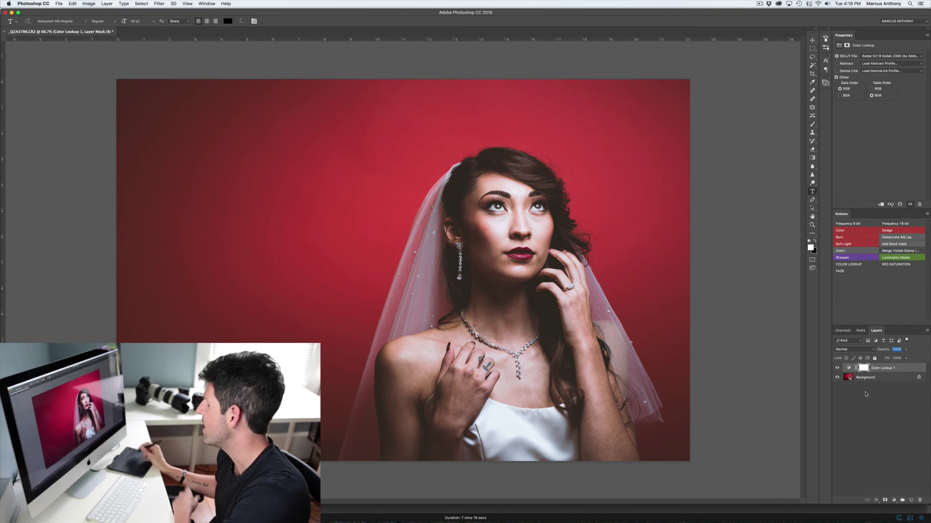
pyautogui.write('75')
pyautogui.press('Return')
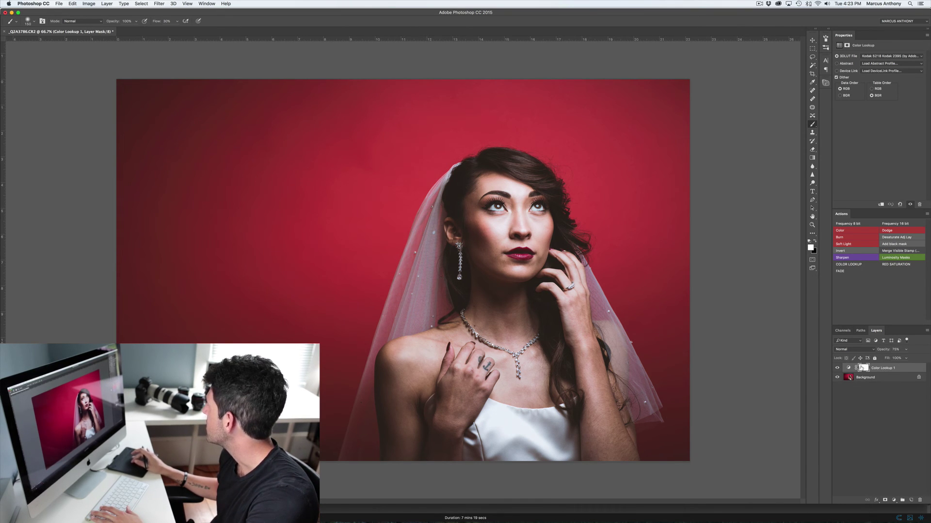
# Stamp all visible layers onto a new layer above Color Lookup, and undo the additional second stamp.
pyautogui.click(886, 251)
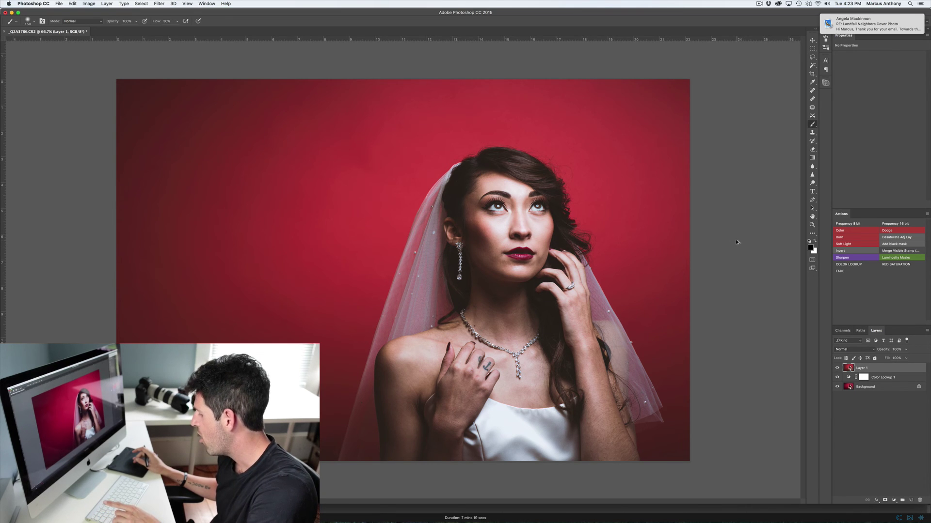
pyautogui.press('super+alt+shift+e')
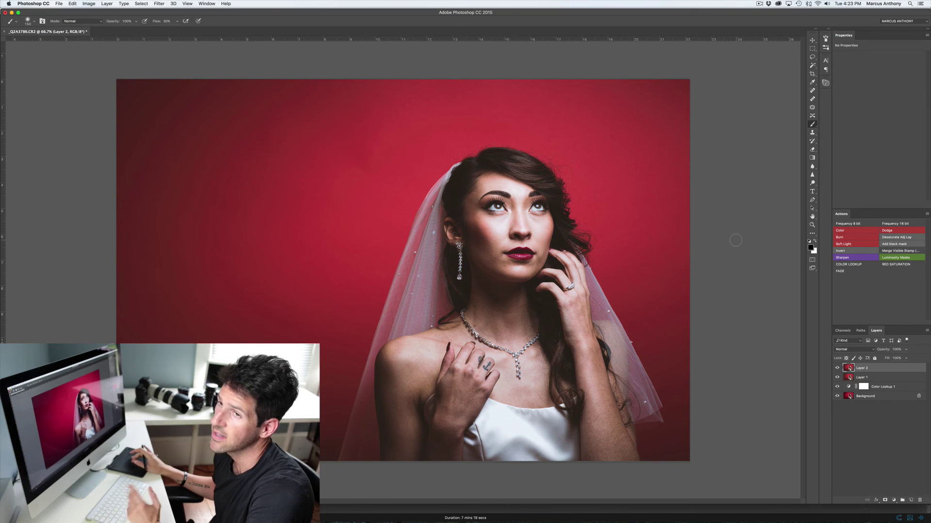
pyautogui.press('super+z')
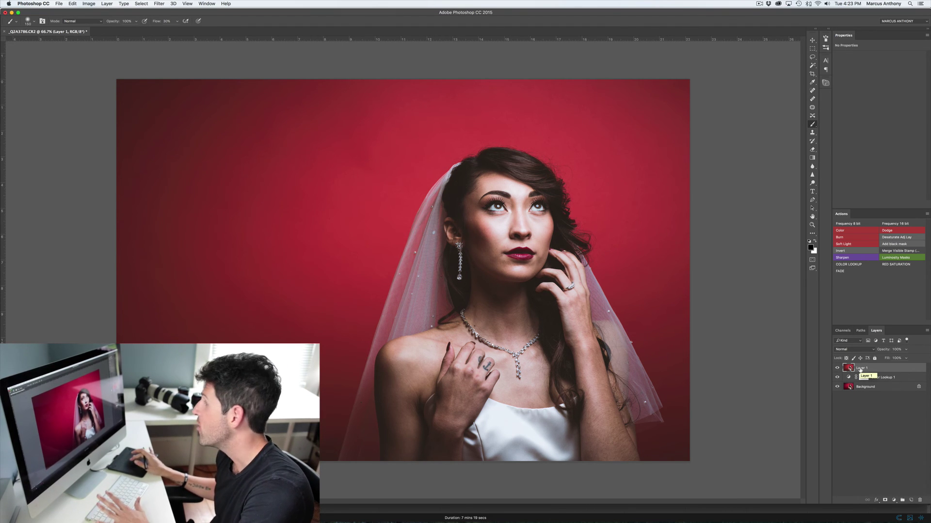
# Apply a High Pass filter with a 3.3-pixel radius to the stamped layer and hide it with a black layer mask.
pyautogui.click(160, 4)
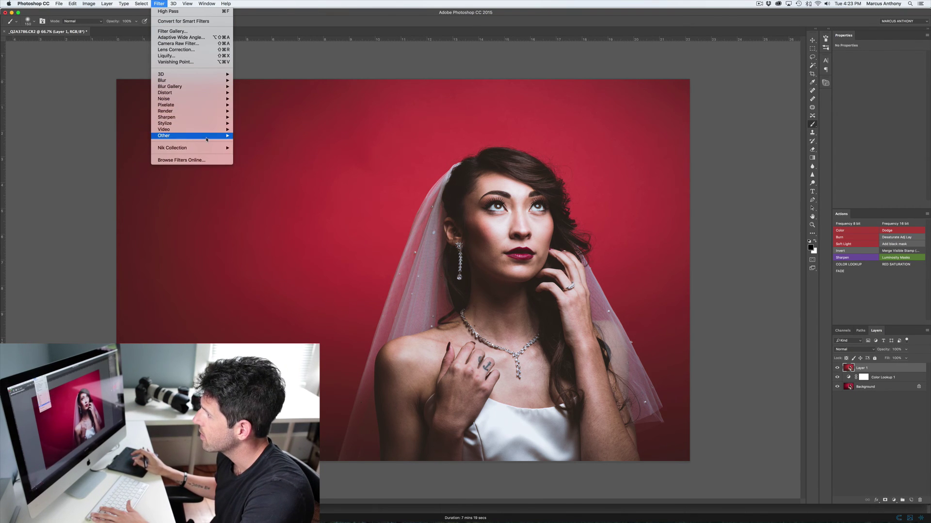
pyautogui.moveTo(207, 140)
pyautogui.click(257, 142)
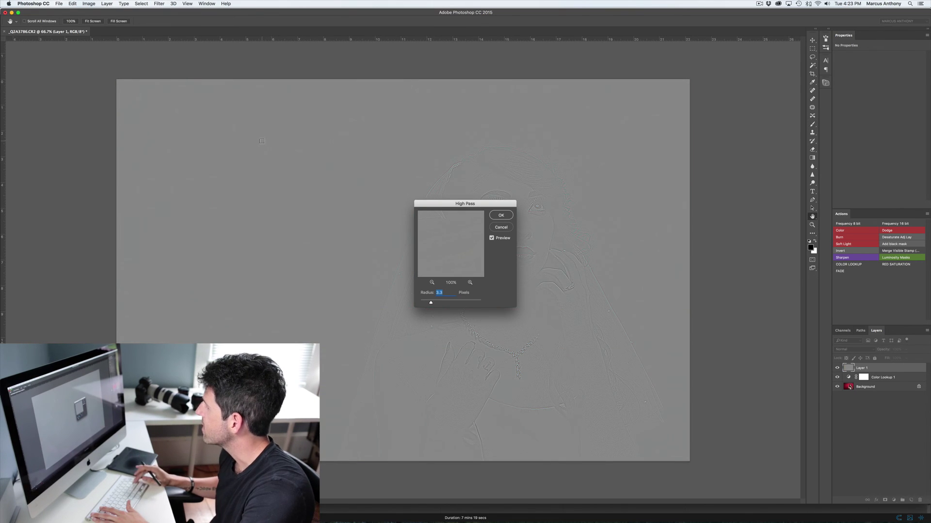
pyautogui.press('Return')
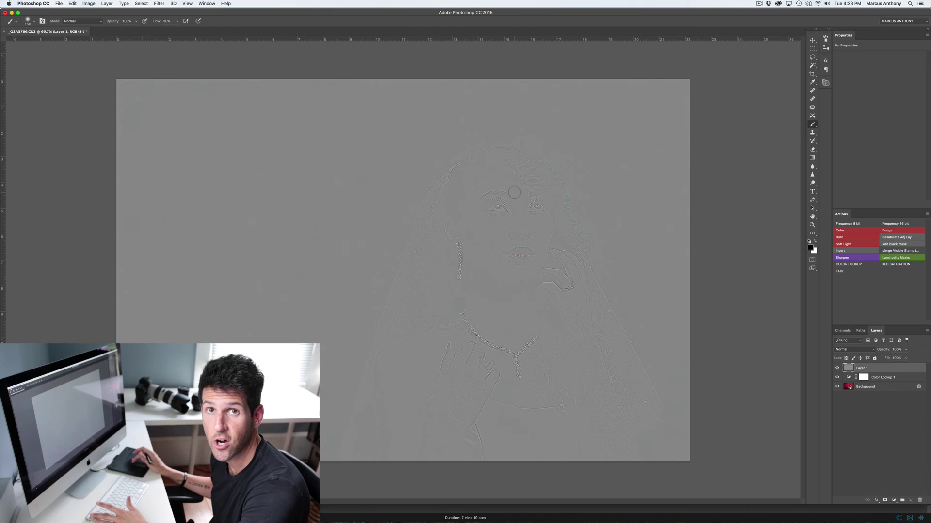
pyautogui.click(885, 500)
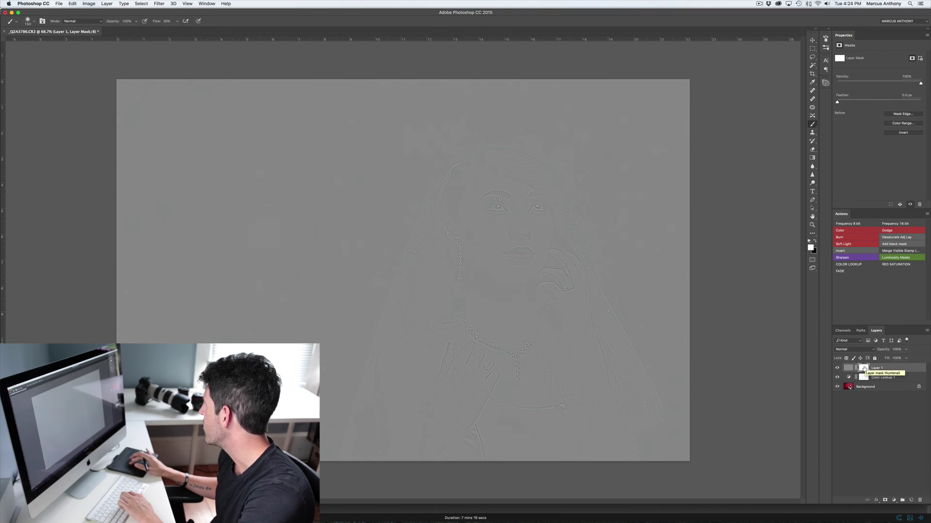
pyautogui.press('super+i')
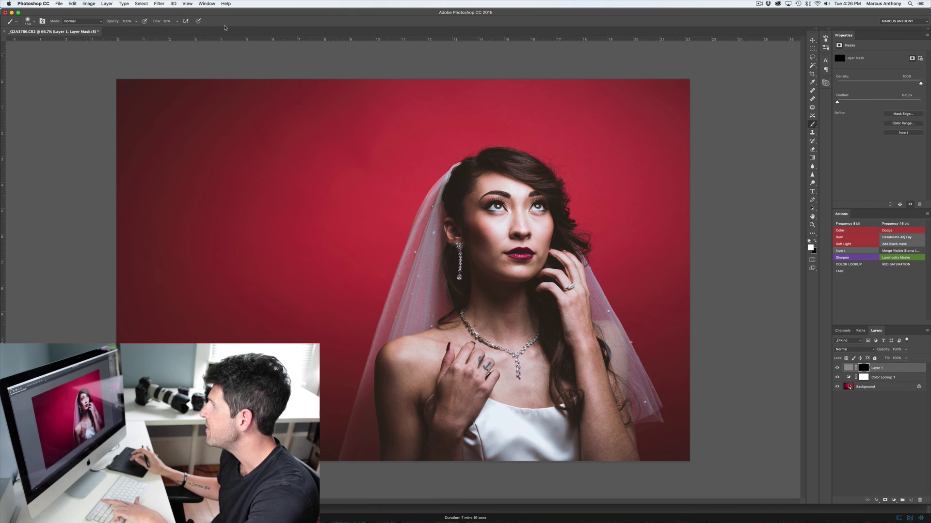
# Set the brush's flow to 20%.
pyautogui.hotkey('shift', '5')
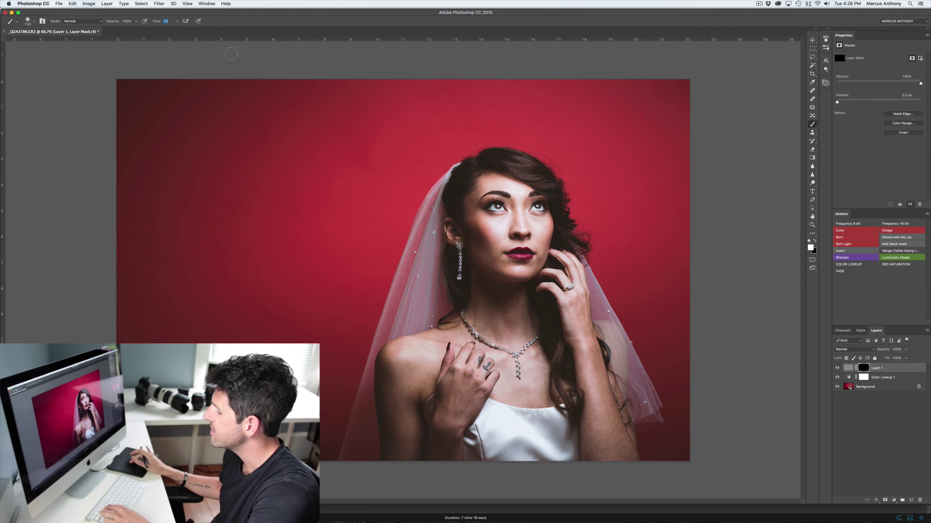
pyautogui.write('20')
pyautogui.press('Return')
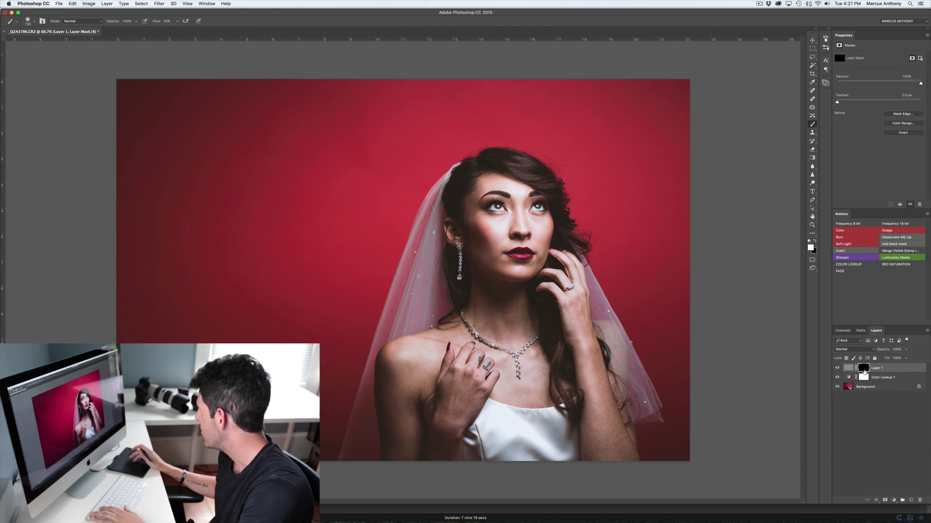
# Try Hard Light and Normal blending on Layer 1, painting its mask over one eye in Normal mode and undoing the stroke.
pyautogui.click(860, 350)
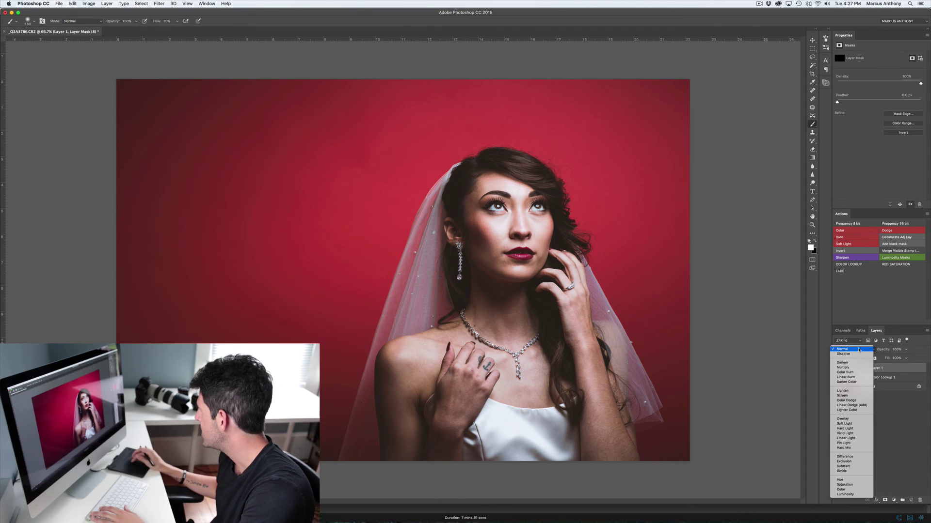
pyautogui.click(845, 429)
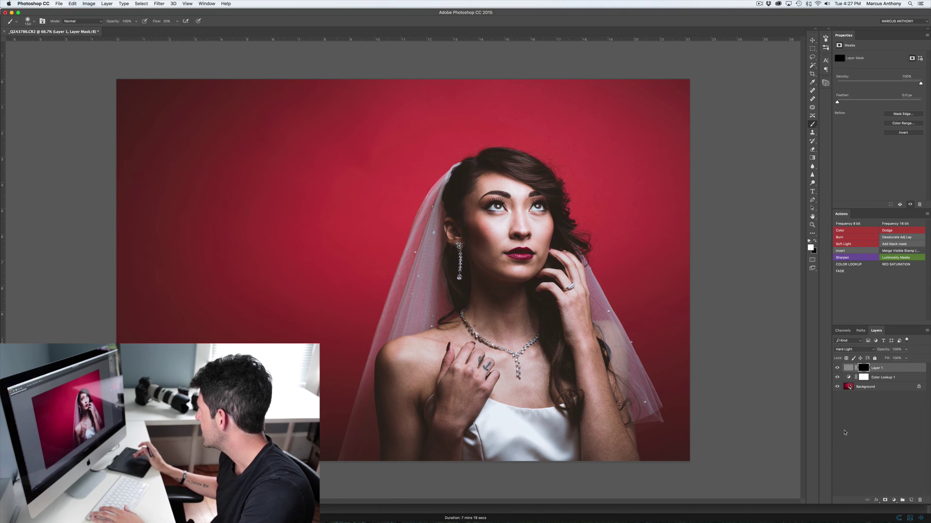
pyautogui.click(857, 350)
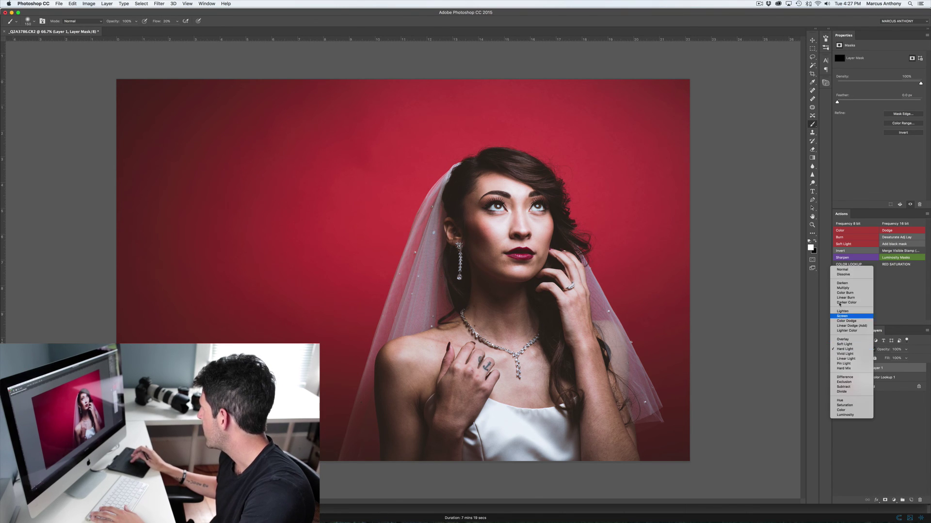
pyautogui.click(845, 271)
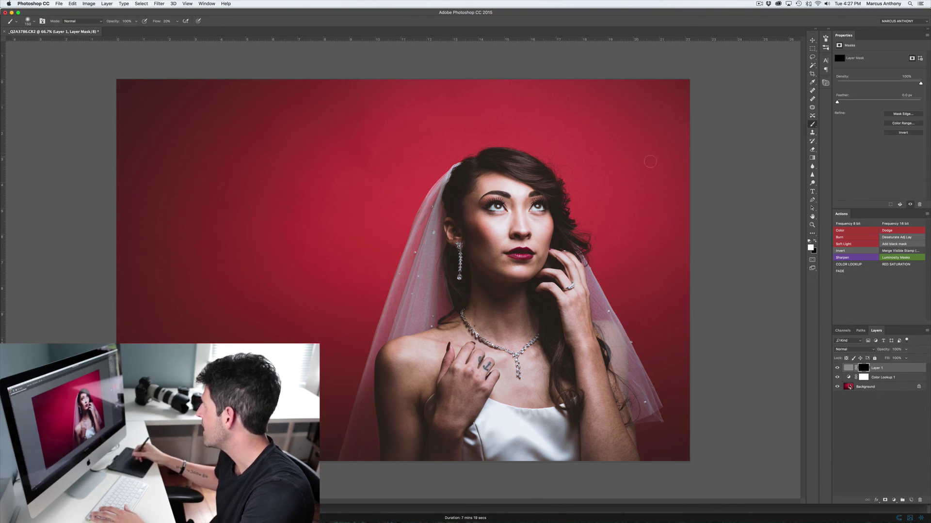
pyautogui.moveTo(494, 203); pyautogui.dragTo(502, 217)
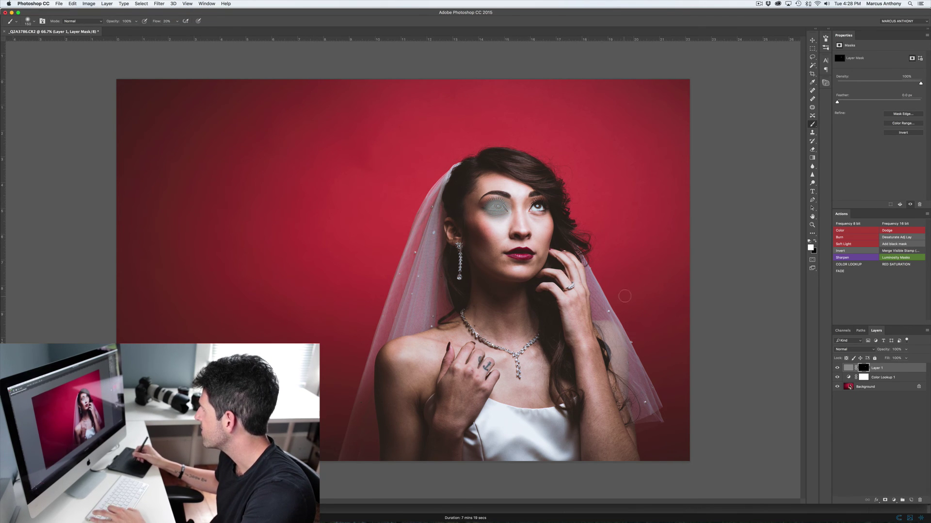
pyautogui.press('super+z')
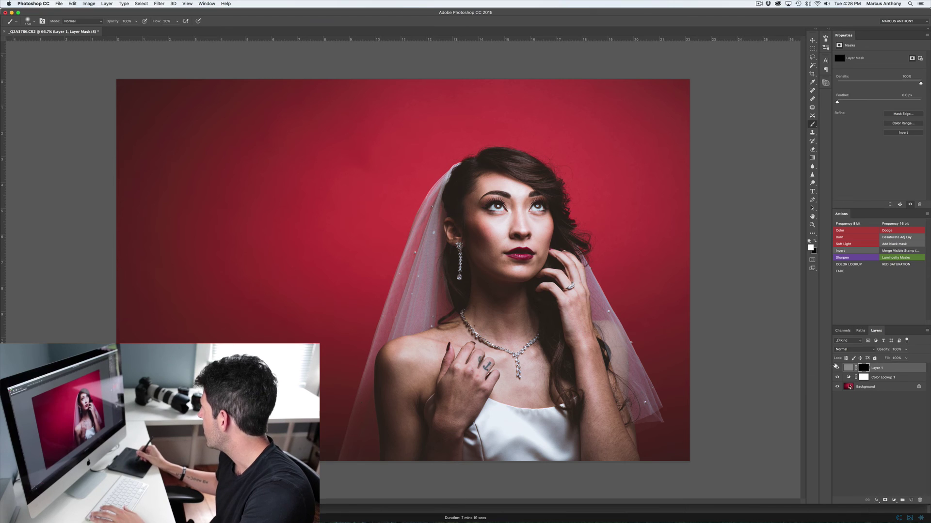
# Set the High Pass layer's blend mode to Hard Light.
pyautogui.click(860, 351)
pyautogui.click(861, 429)
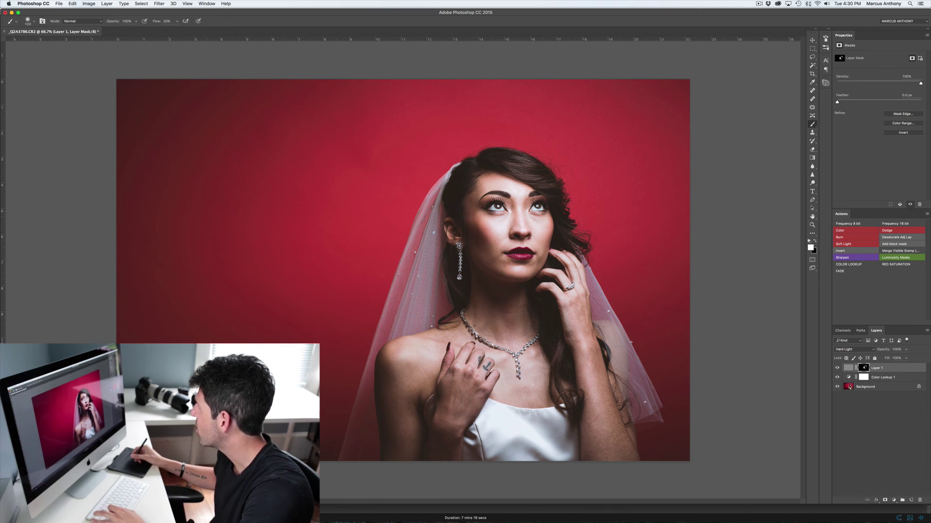
# Shrink the brush in repeated increments to a very small tip for detail work near the bride's eye.
pyautogui.keyDown('super'); pyautogui.click(503, 216); pyautogui.keyUp('super')
pyautogui.keyDown('super'); pyautogui.click(503, 216); pyautogui.keyUp('super')
pyautogui.keyDown('super'); pyautogui.click(503, 215); pyautogui.keyUp('super')
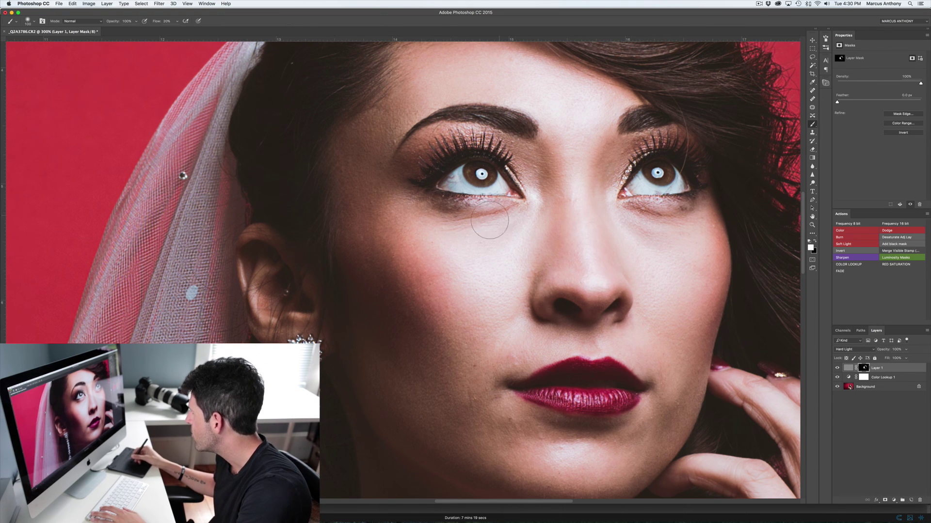
pyautogui.press('[')
pyautogui.press('[')
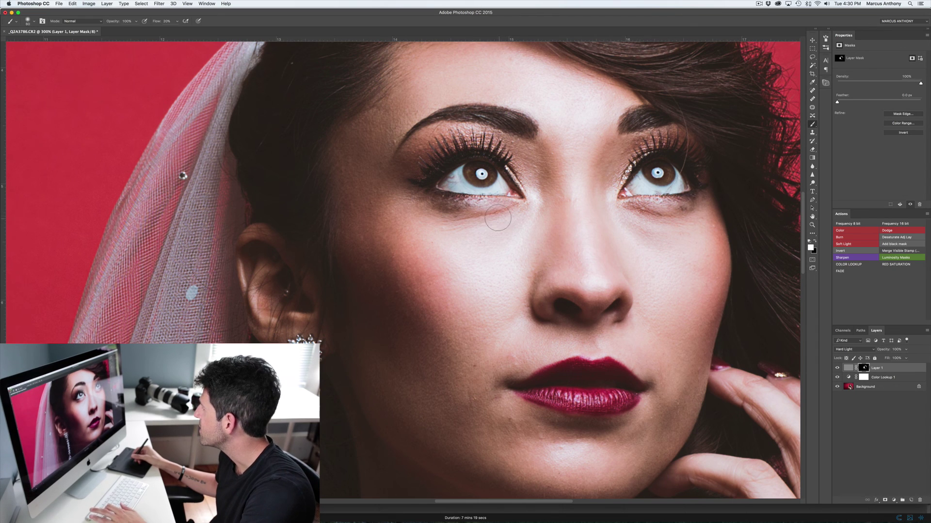
pyautogui.press('[')
pyautogui.press('[')
pyautogui.press('[')
pyautogui.press('[')
pyautogui.press('[')
pyautogui.press('[')
pyautogui.press('[')
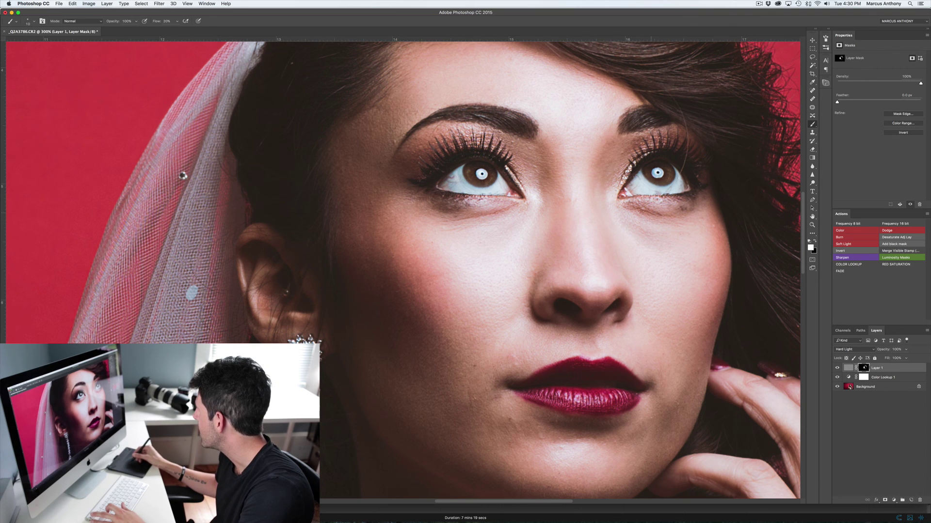
# Switch to the Healing Brush and enlarge its tip by four increments.
pyautogui.press('j')
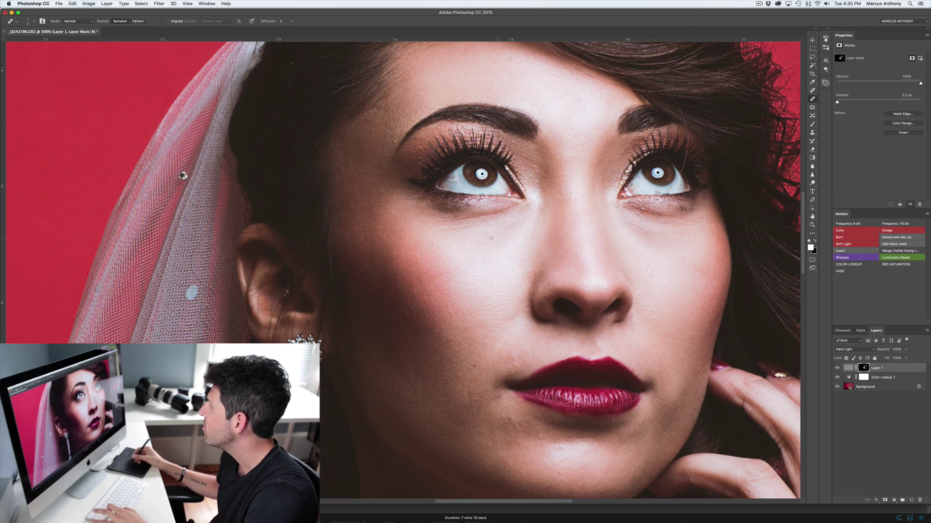
pyautogui.press(']')
pyautogui.press(']')
pyautogui.press(']')
pyautogui.press(']')
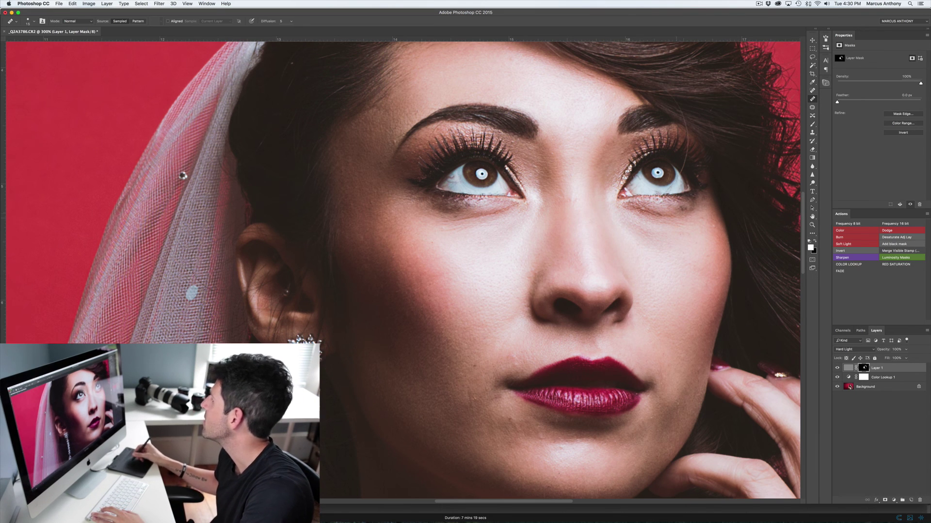
# Add a Curves adjustment layer with a black mask above Layer 1 and raise its midtones to input 94, output 166.
pyautogui.click(891, 231)
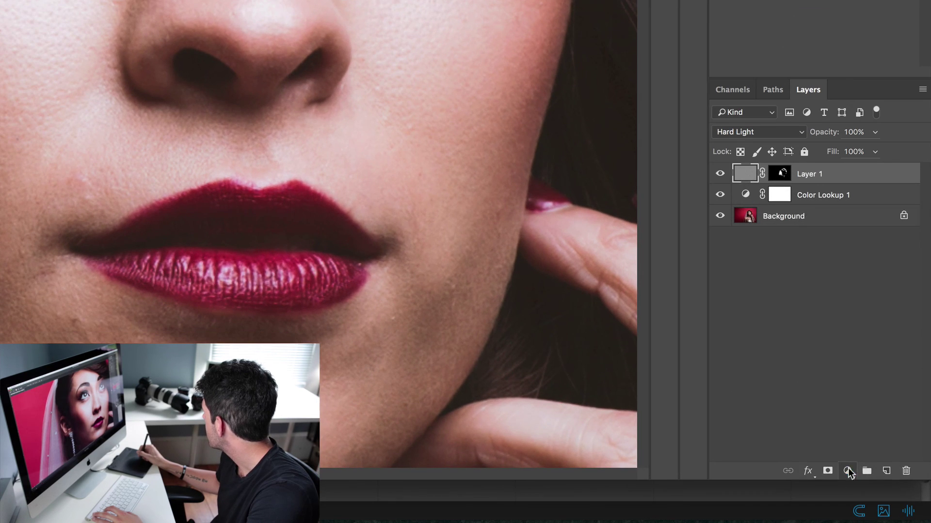
pyautogui.click(893, 500)
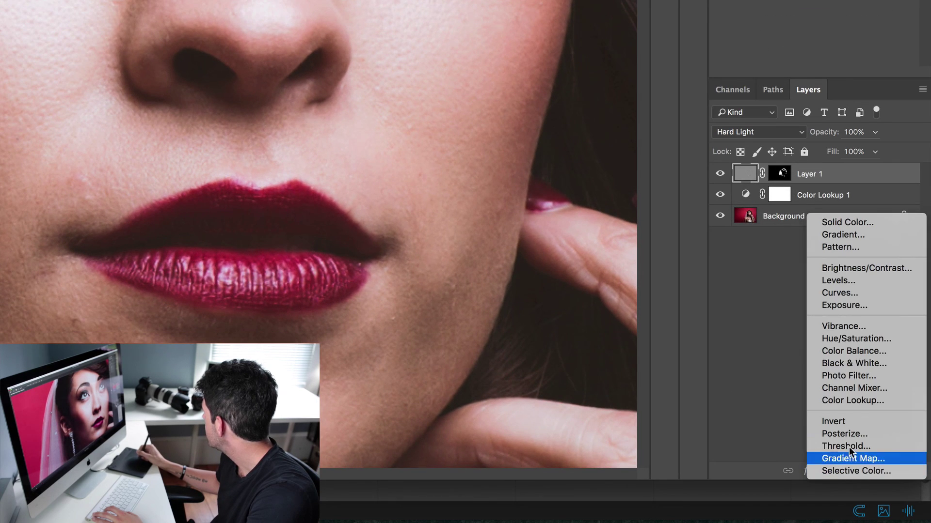
pyautogui.click(859, 292)
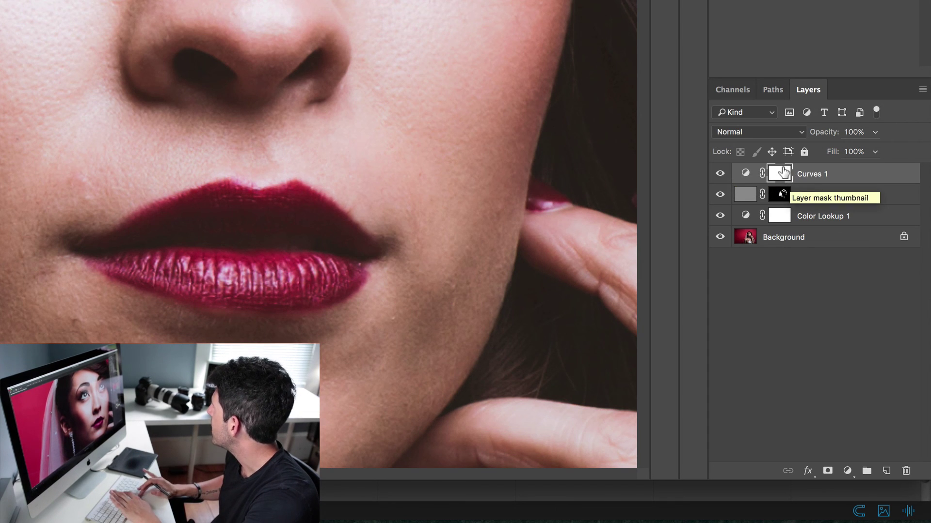
pyautogui.press('super+i')
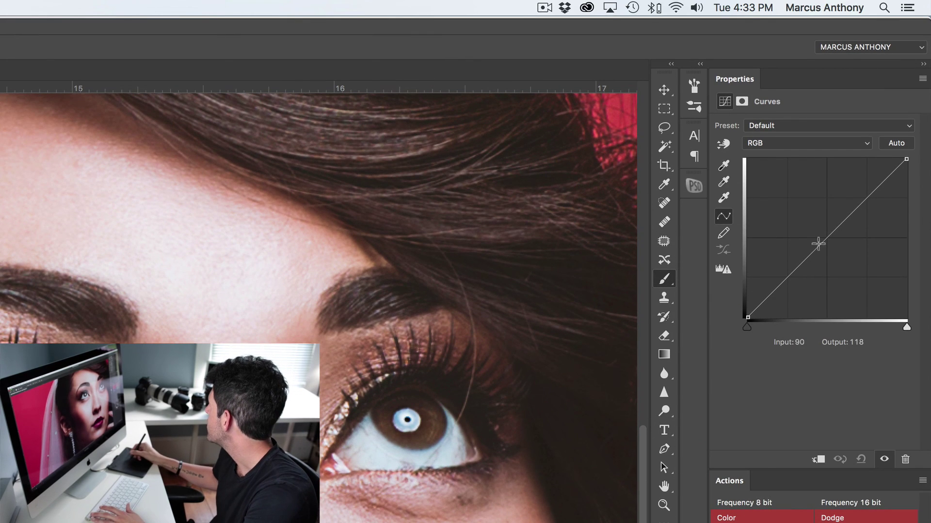
pyautogui.moveTo(827, 237); pyautogui.dragTo(806, 214)
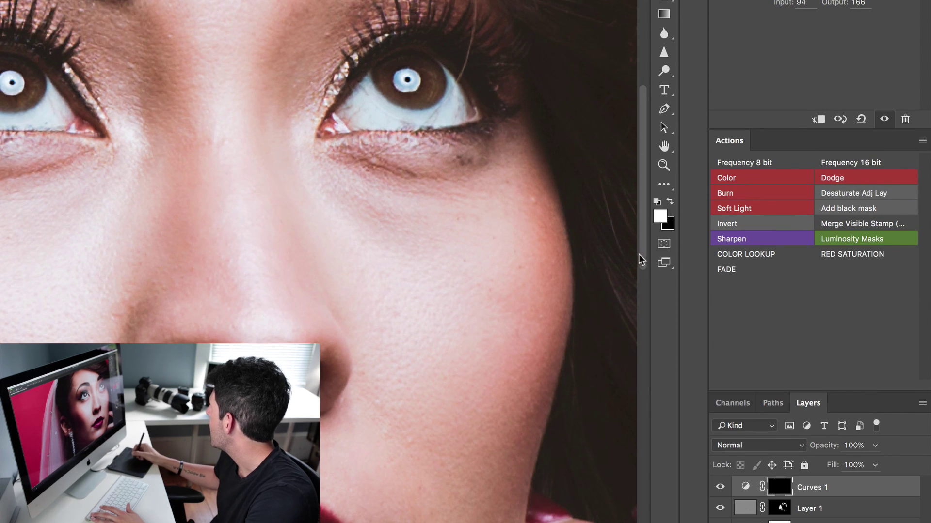
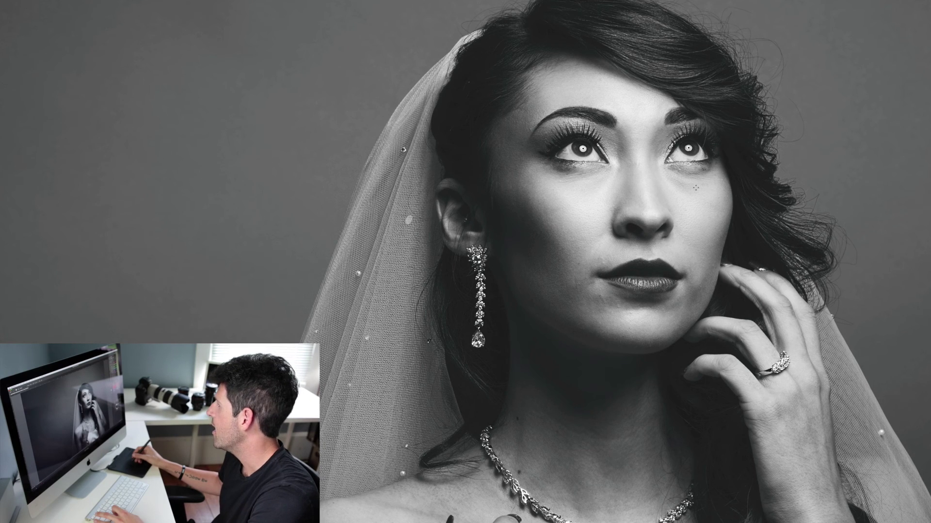
# Delete the masked Curves 1 layer and the Black & White 1 adjustment layer.
pyautogui.keyDown('super'); pyautogui.click(584, 163); pyautogui.keyUp('super')
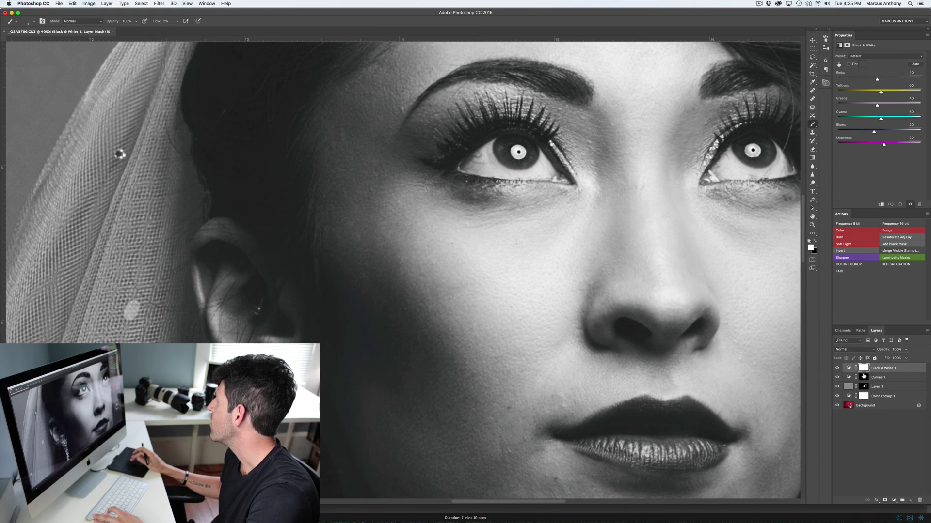
pyautogui.click(863, 377)
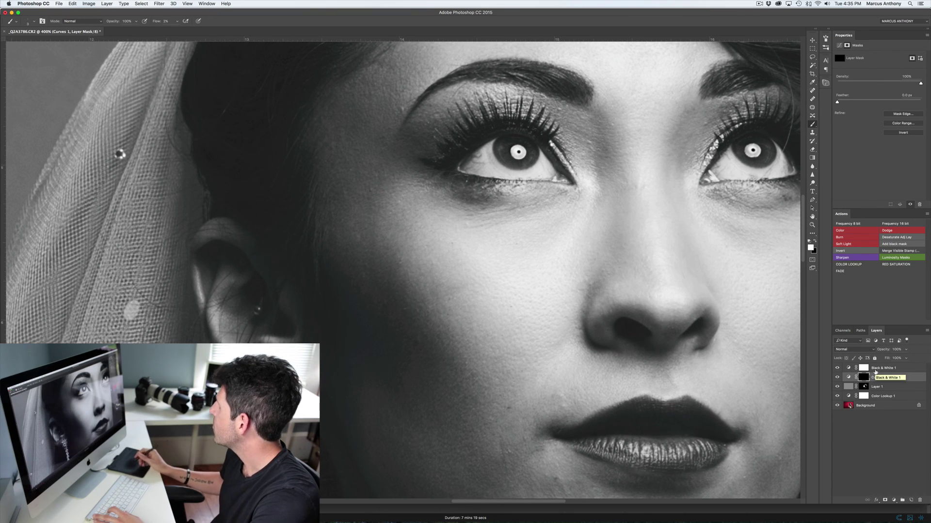
pyautogui.press('Delete')
pyautogui.click(875, 372)
pyautogui.press('Delete')
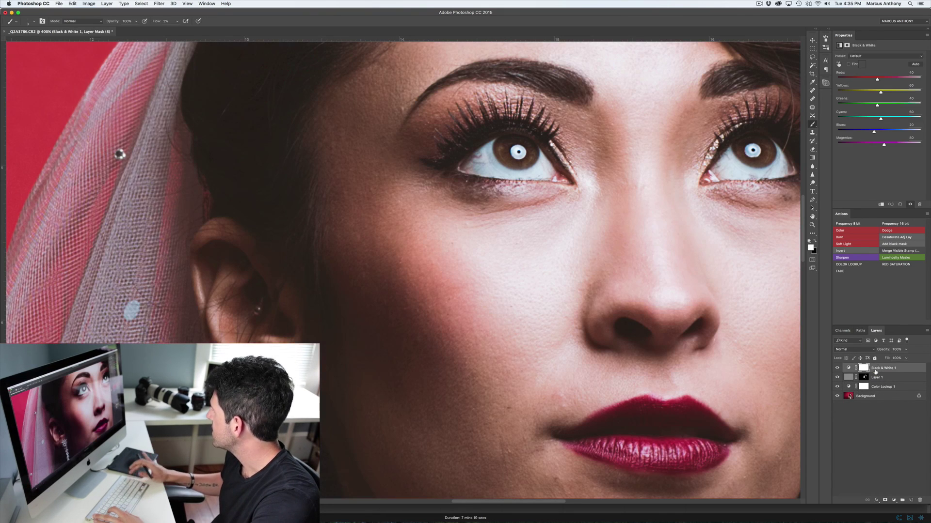
# Run the Dodge action to add a black-masked Curves layer above Layer 1, and compare the whole image with it hidden and shown.
pyautogui.click(902, 232)
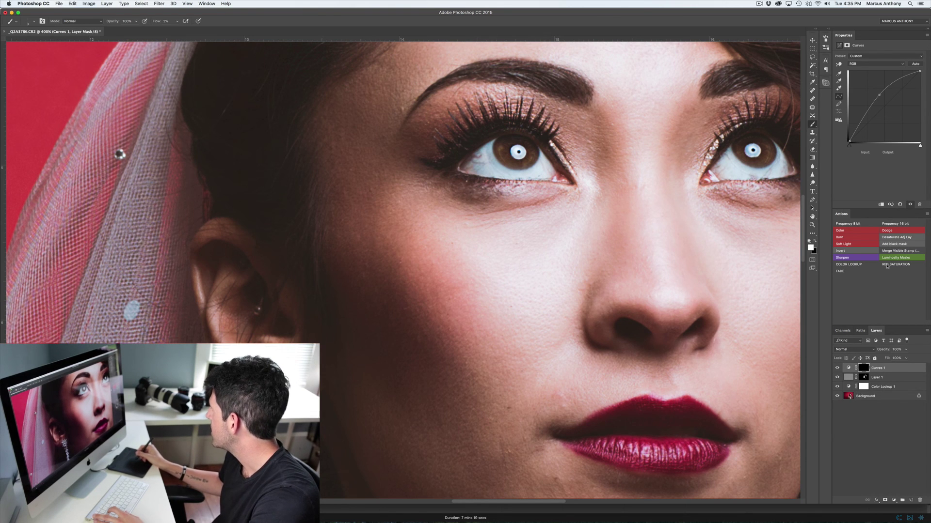
pyautogui.click(879, 93)
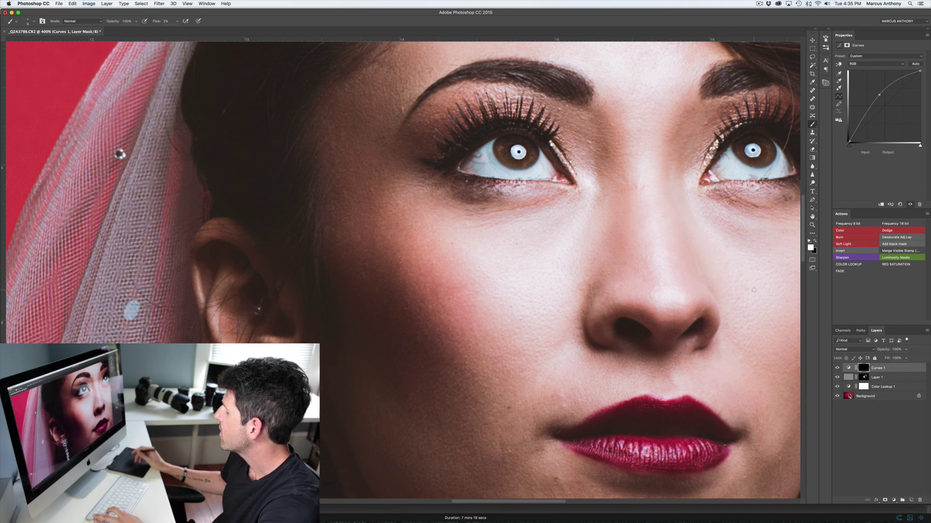
pyautogui.press('super+0')
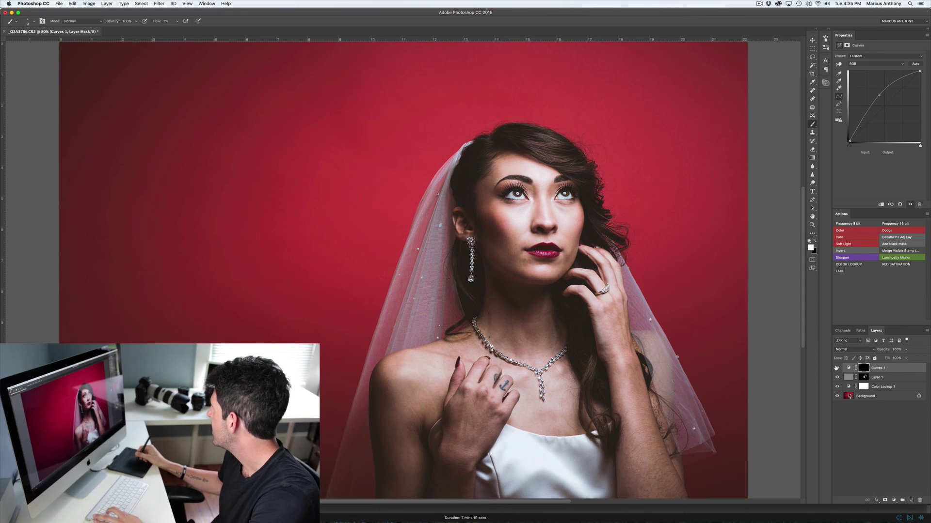
pyautogui.click(838, 368)
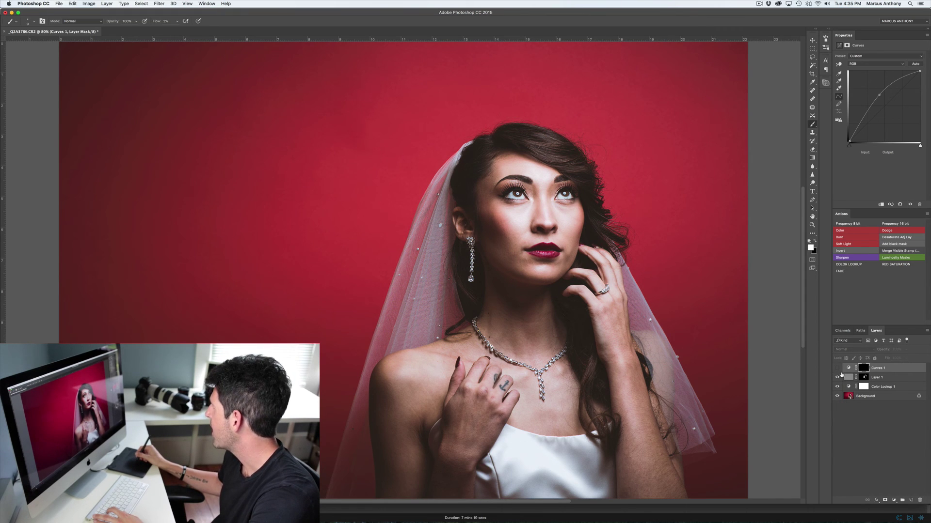
pyautogui.click(837, 369)
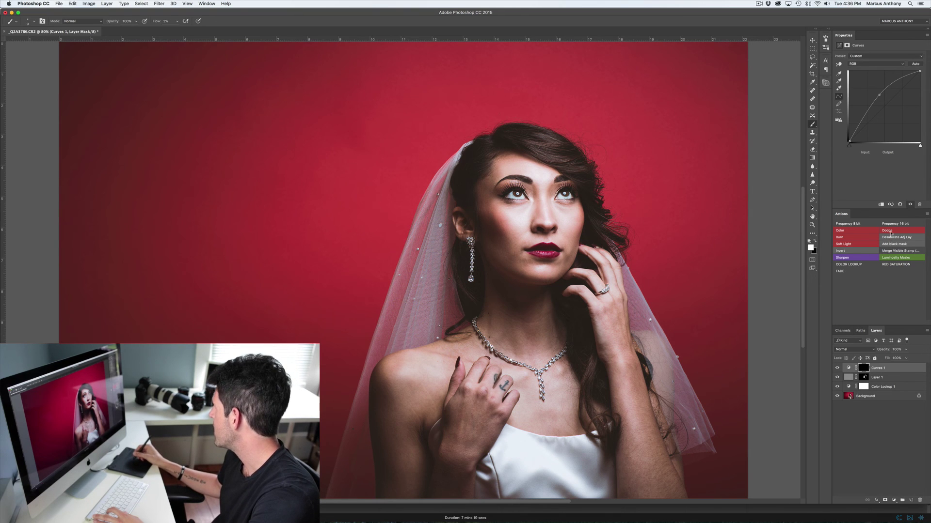
# Discard the layer made by the Soft Light action and manually create an empty Soft Light layer above Curves 1.
pyautogui.click(851, 245)
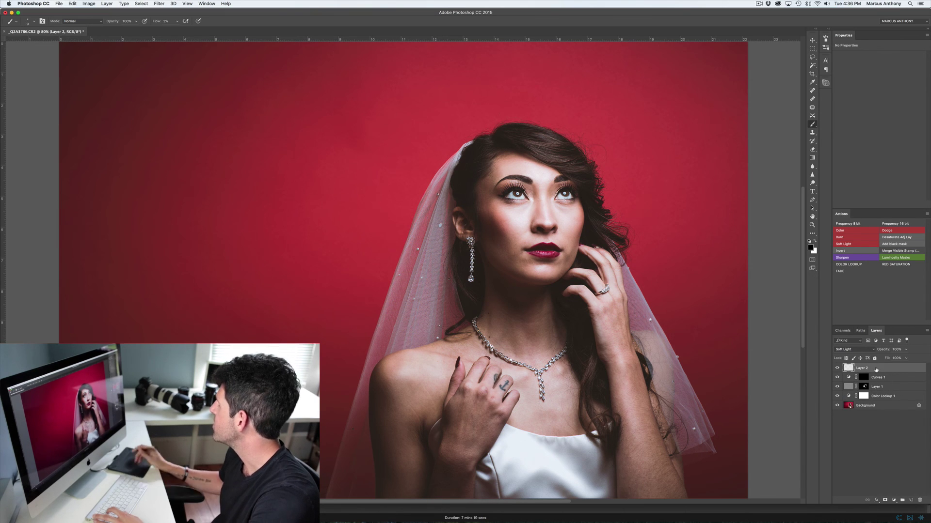
pyautogui.press('Delete')
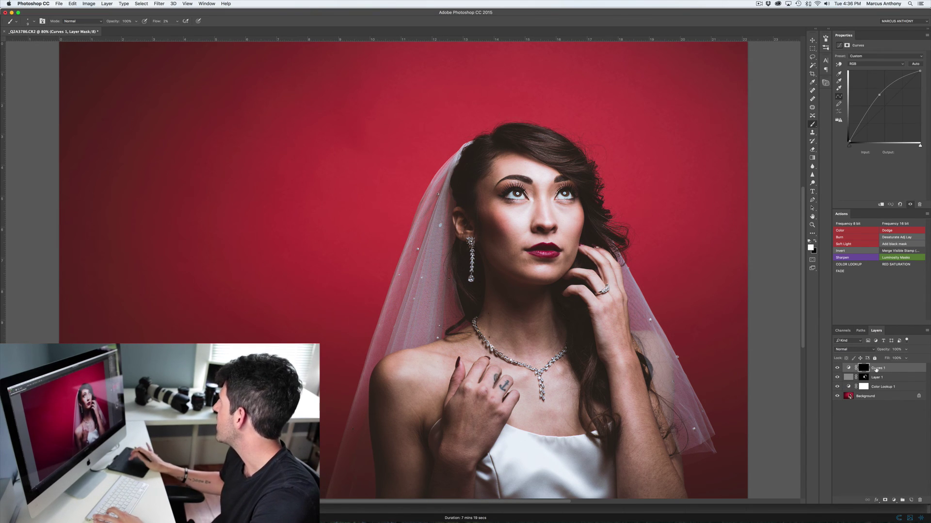
pyautogui.click(910, 501)
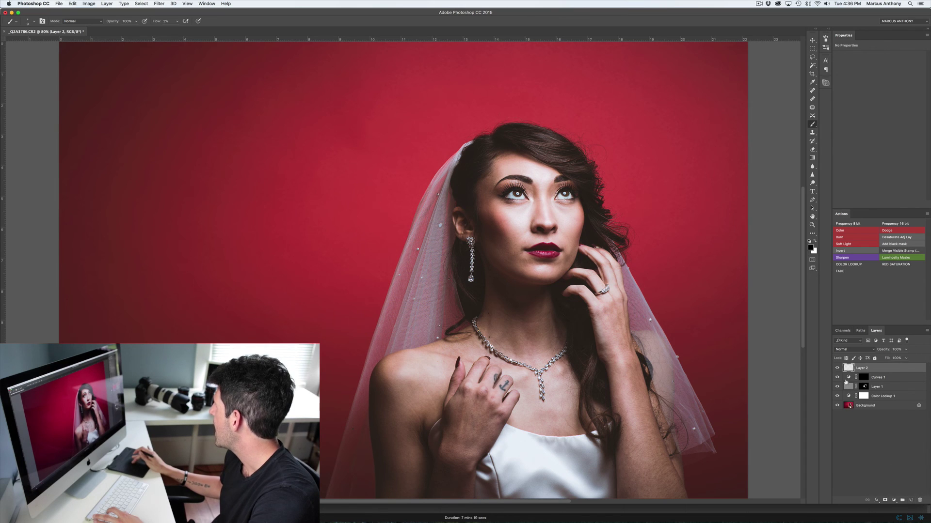
pyautogui.click(854, 353)
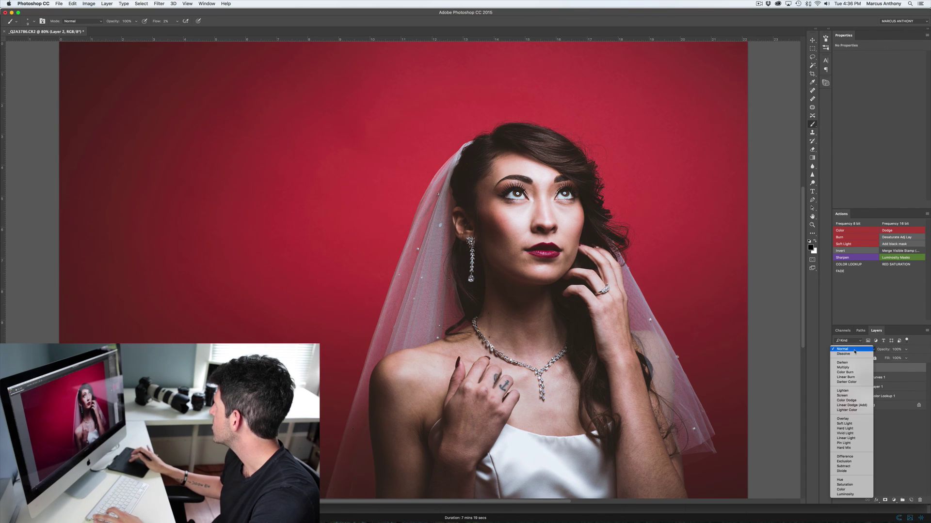
pyautogui.click(848, 425)
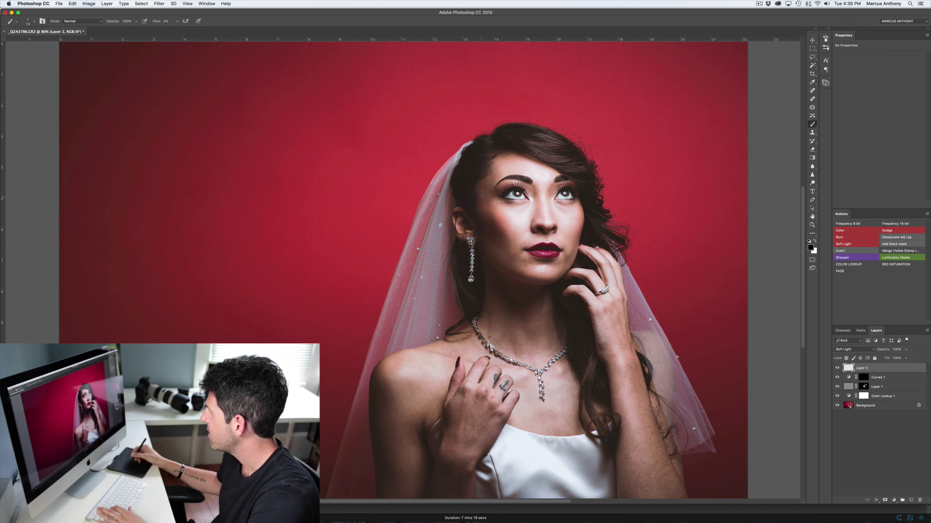
# Enlarge the brush in repeated increments and reduce it slightly to a broad tip suited to the bride's hair and forehead.
pyautogui.press(']')
pyautogui.press(']')
pyautogui.press(']')
pyautogui.press(']')
pyautogui.press(']')
pyautogui.press(']')
pyautogui.press(']')
pyautogui.press(']')
pyautogui.press(']')
pyautogui.press(']')
pyautogui.press(']')
pyautogui.press(']')
pyautogui.press(']')
pyautogui.press(']')
pyautogui.press(']')
pyautogui.press(']')
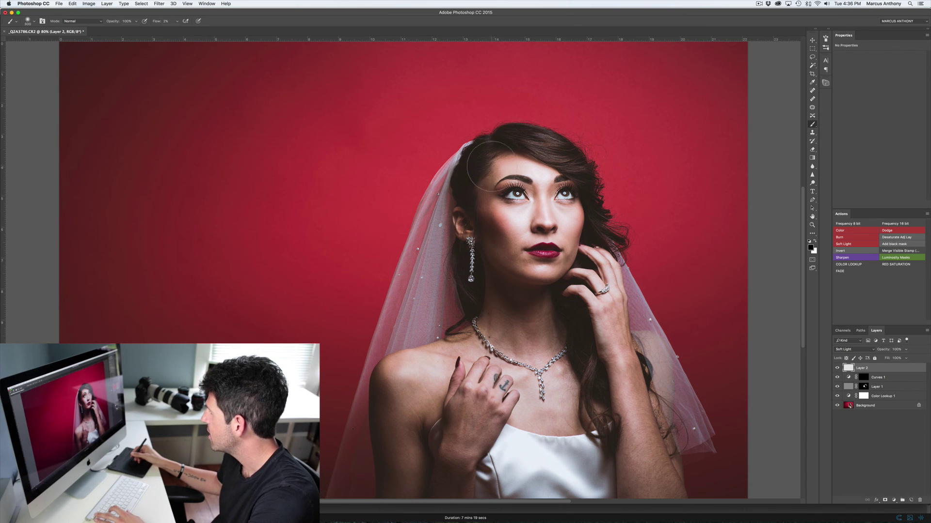
pyautogui.press('[')
pyautogui.press('[')
pyautogui.press('[')
pyautogui.press('[')
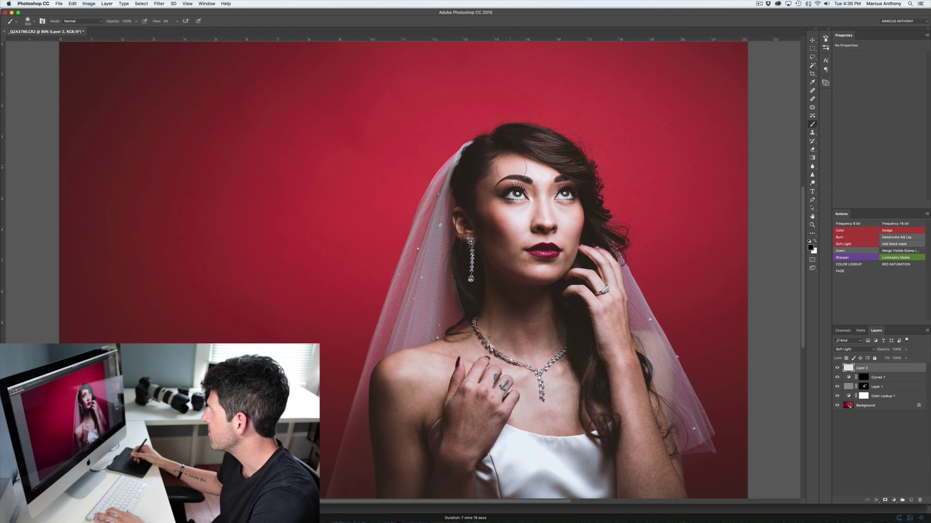
pyautogui.press('[')
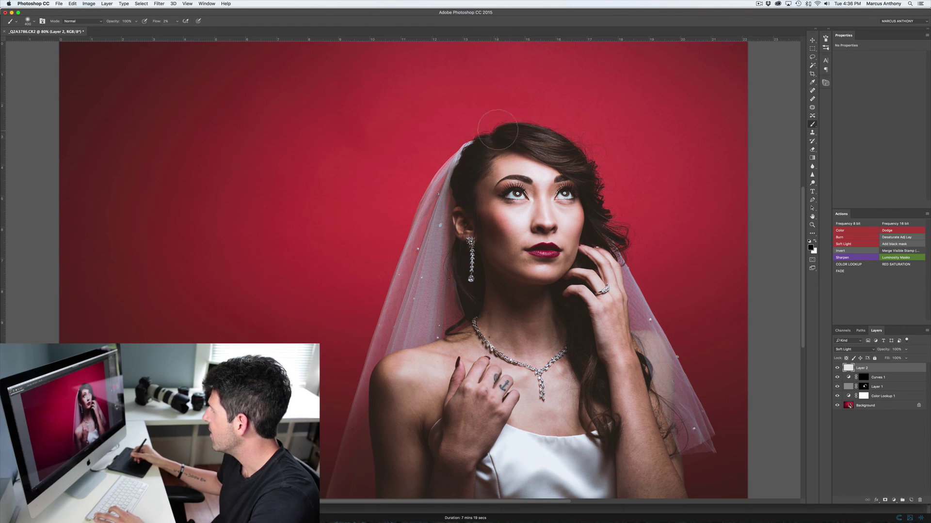
pyautogui.press(']')
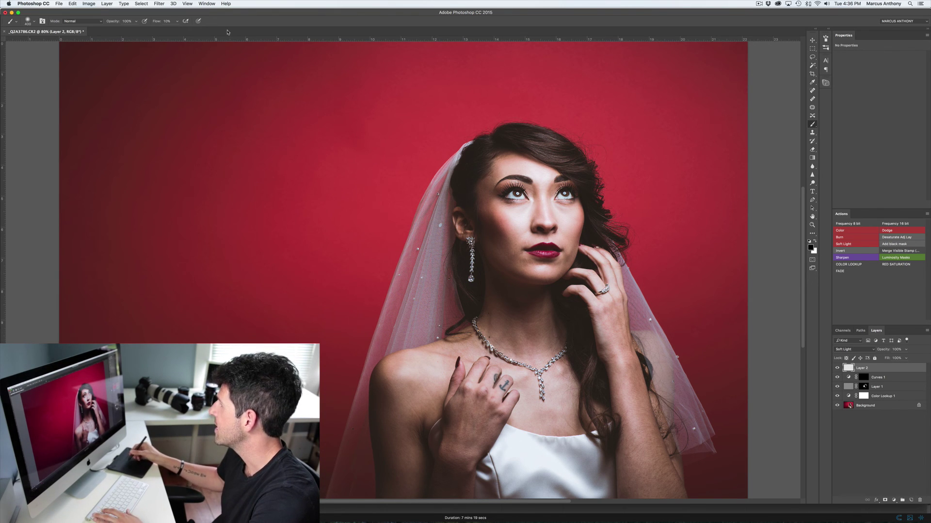
# Set the brush flow to 10% and enlarge the tip by four more increments.
pyautogui.hotkey('shift', '1')
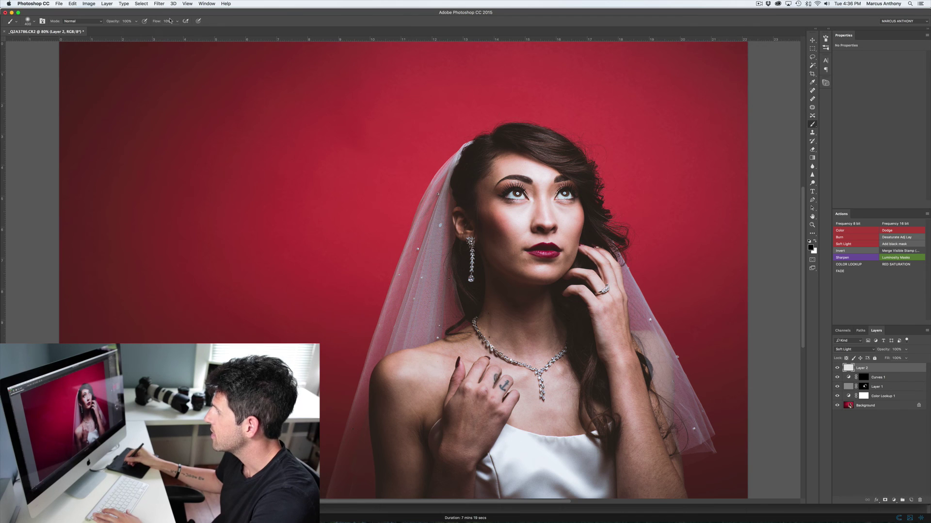
pyautogui.press(']')
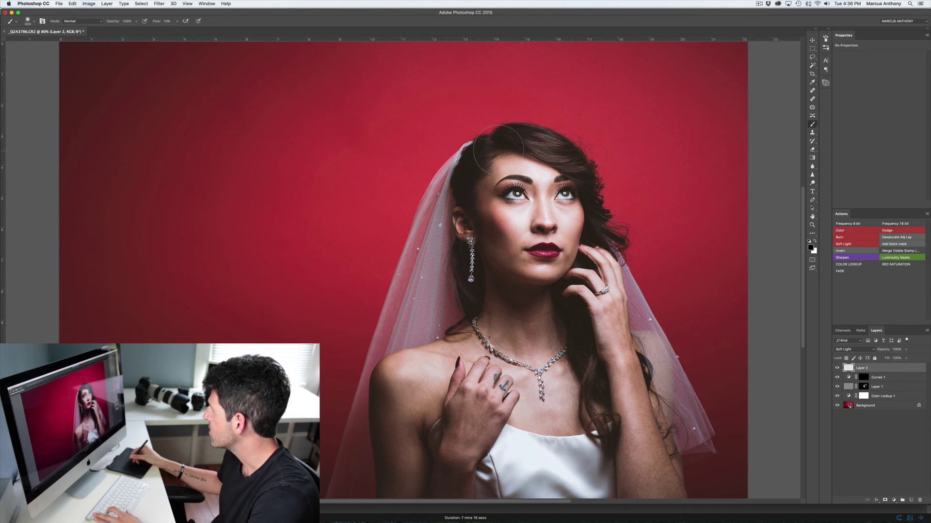
pyautogui.press(']')
pyautogui.press(']')
pyautogui.press(']')
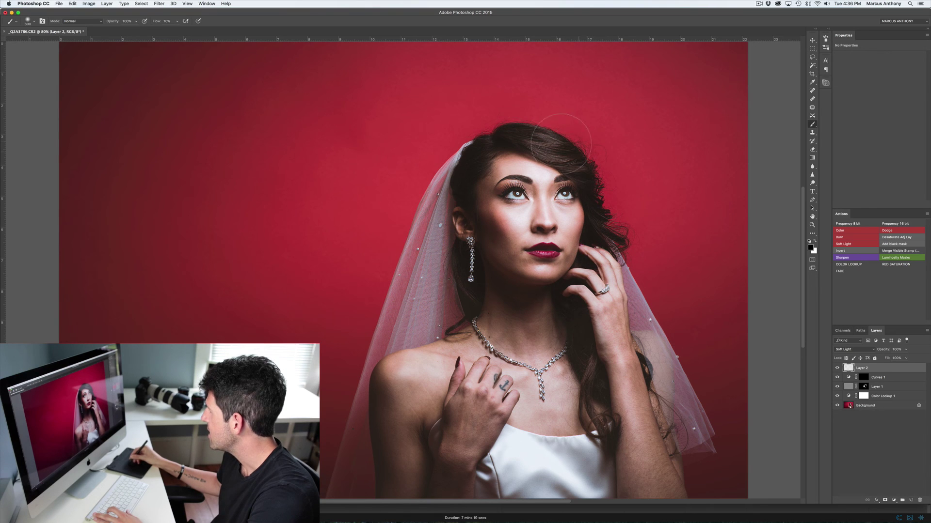
# Switch to the Eraser and repeatedly compare the image with the Soft Light layer hidden and shown.
pyautogui.press('e')
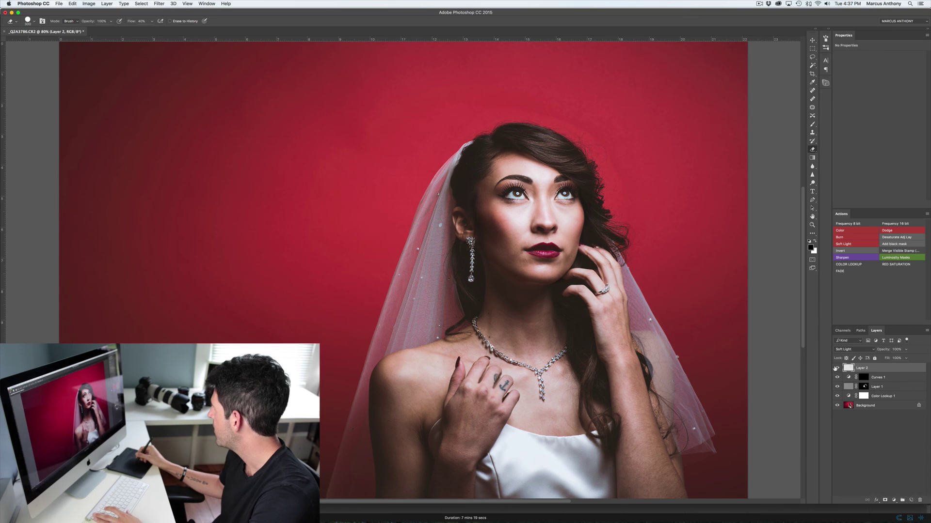
pyautogui.click(837, 369)
pyautogui.click(837, 370)
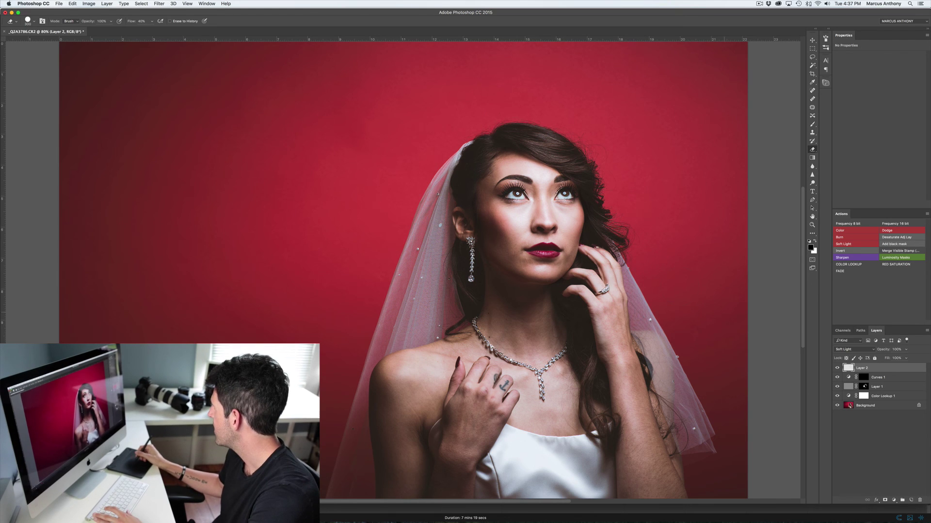
pyautogui.click(836, 369)
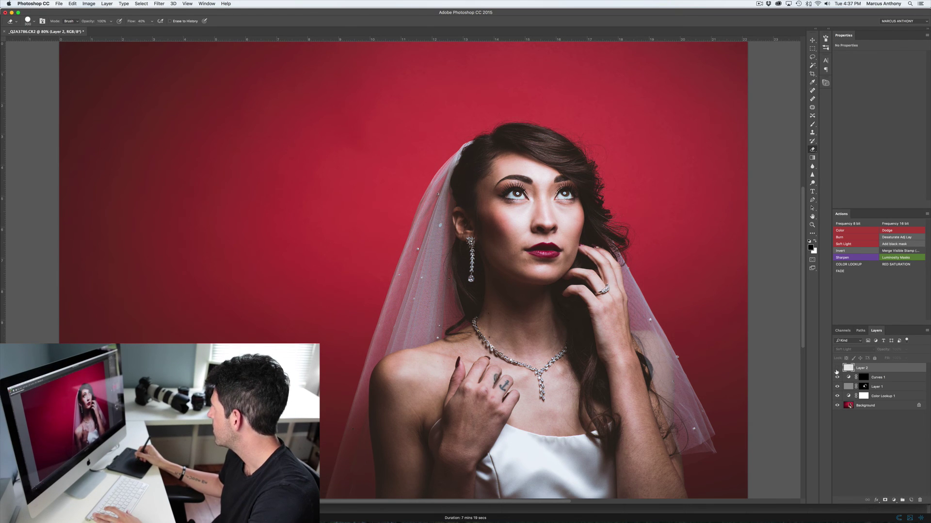
pyautogui.click(837, 368)
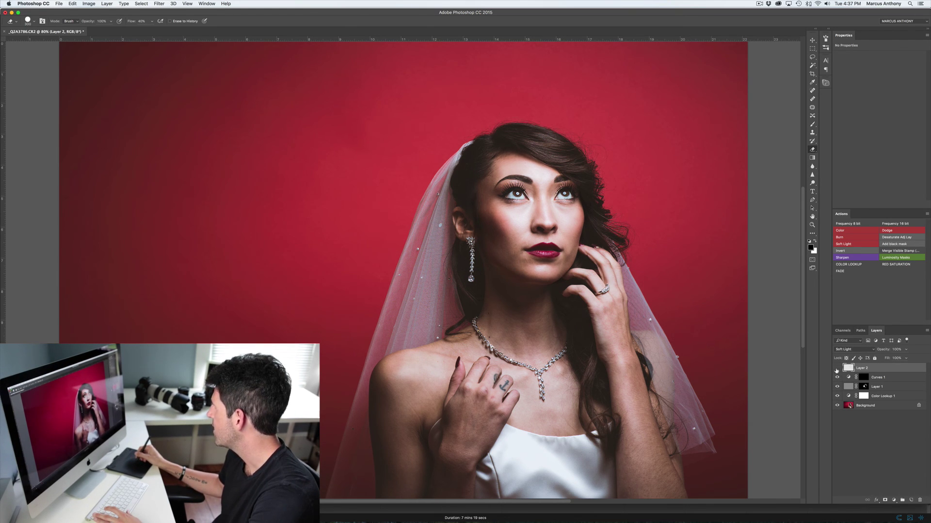
pyautogui.click(837, 368)
pyautogui.click(837, 369)
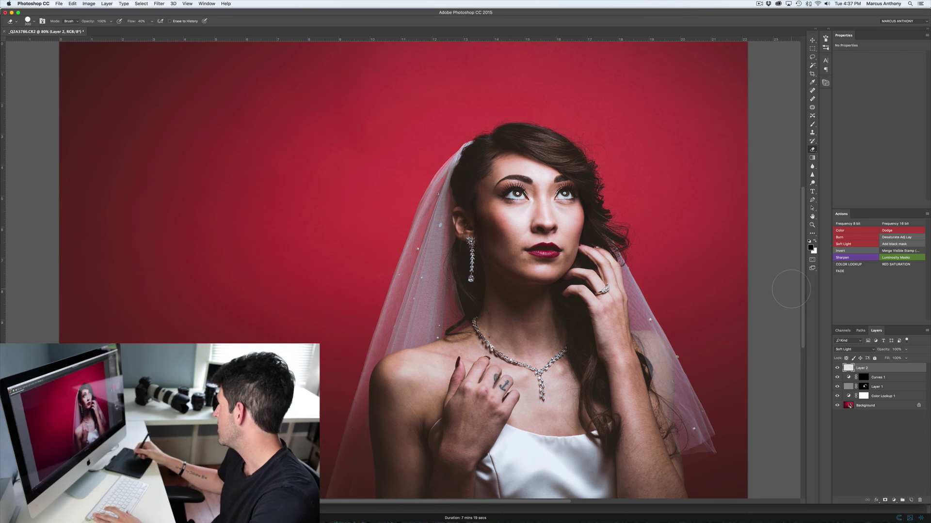
# Add a Levels adjustment layer above Layer 2, raising its black input level and lowering the white input level to 240.
pyautogui.click(894, 500)
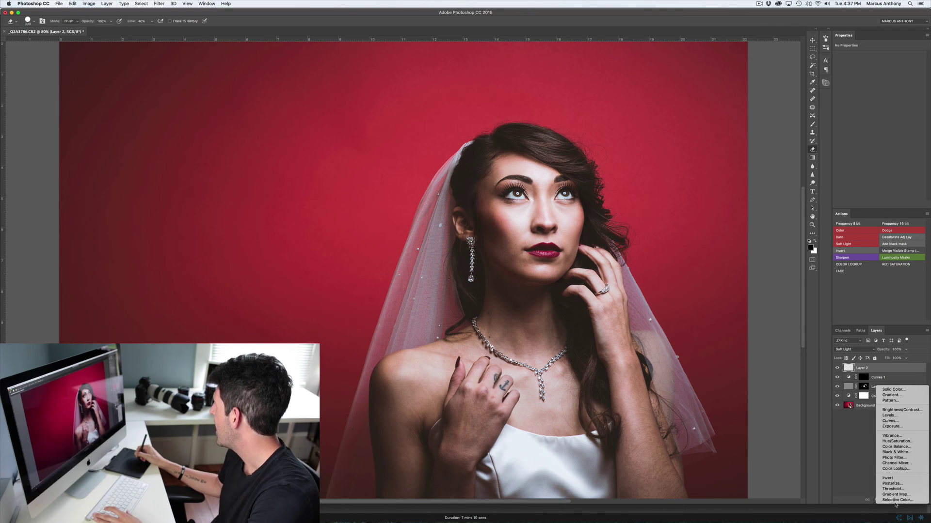
pyautogui.click(895, 416)
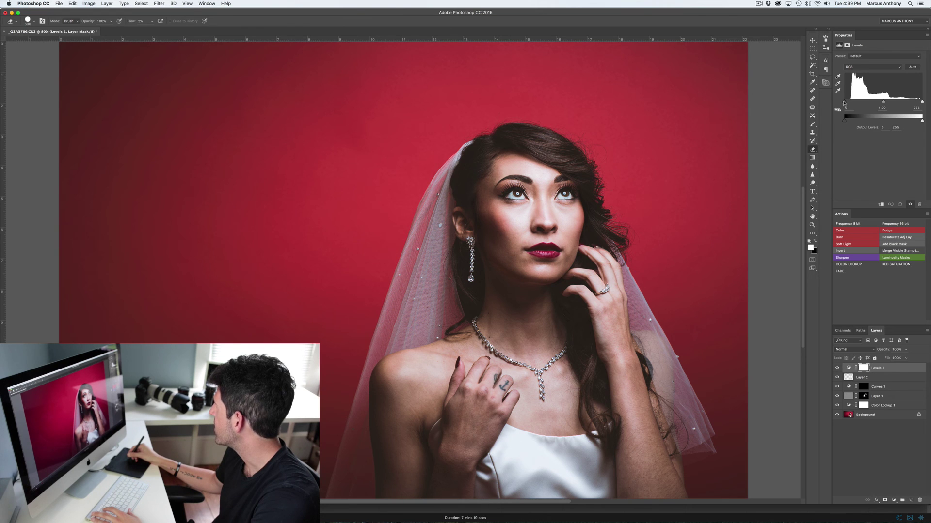
pyautogui.moveTo(844, 103); pyautogui.dragTo(850, 103)
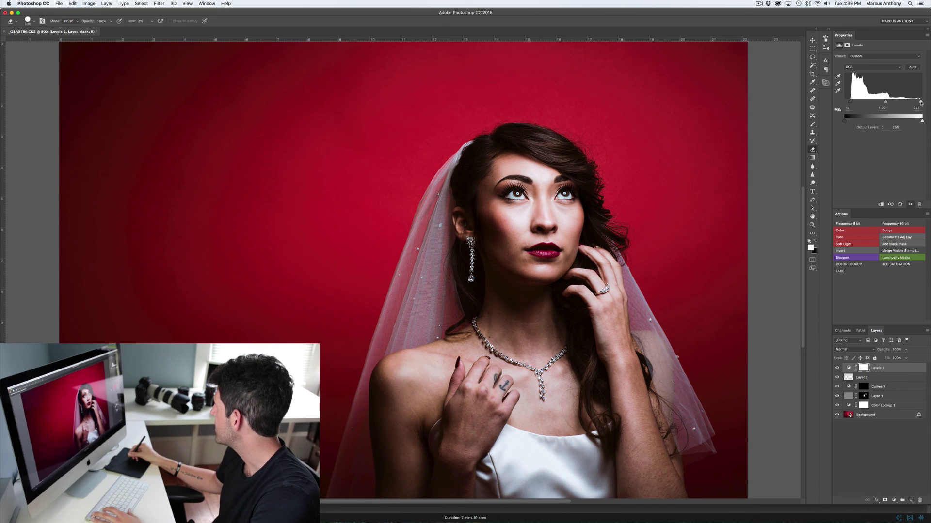
pyautogui.moveTo(921, 103); pyautogui.dragTo(917, 106)
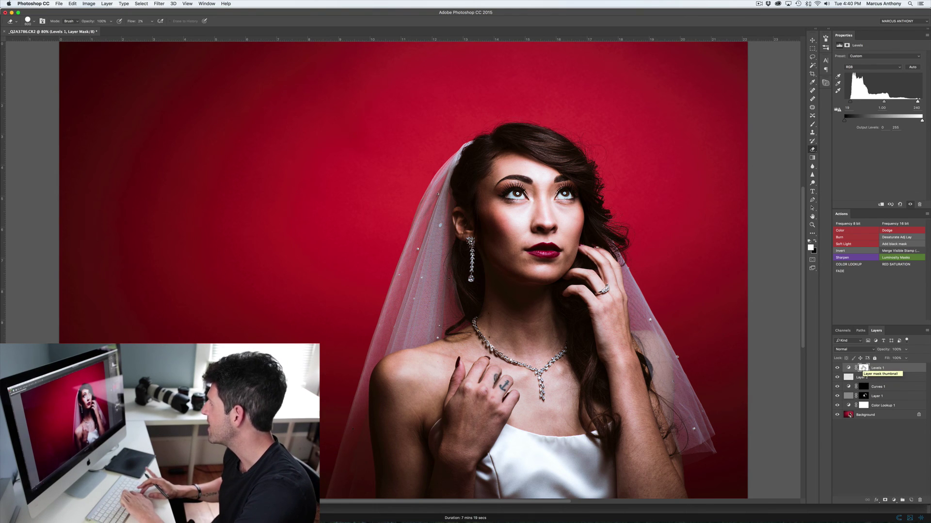
# Invert the Levels 1 mask to black and reveal the effect over the bride's face with the Brush at 2% flow.
pyautogui.press('super+i')
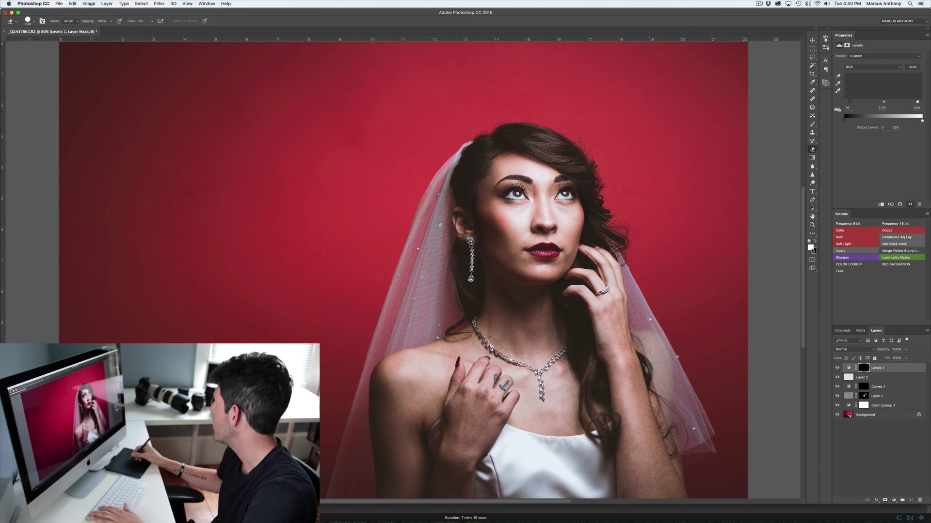
pyautogui.press('b')
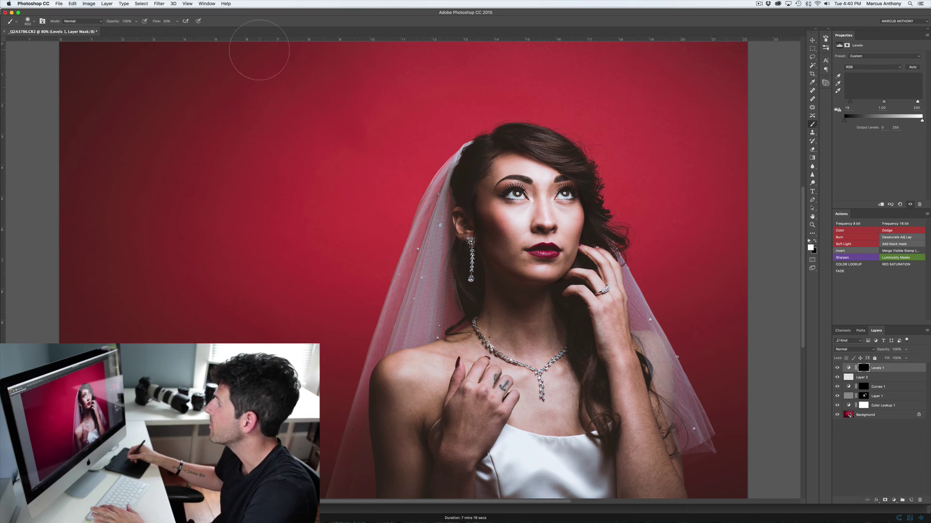
pyautogui.hotkey('shift', '2')
pyautogui.hotkey('shift', '0')
pyautogui.hotkey('shift', '2')
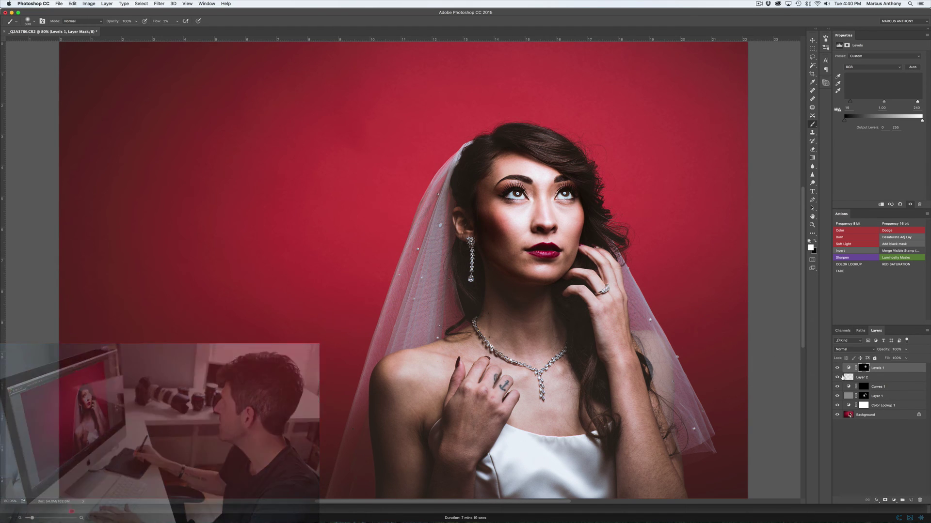
# Lower the Levels 1 layer's opacity to 71% and compare the image with the layer hidden and shown.
pyautogui.click(838, 369)
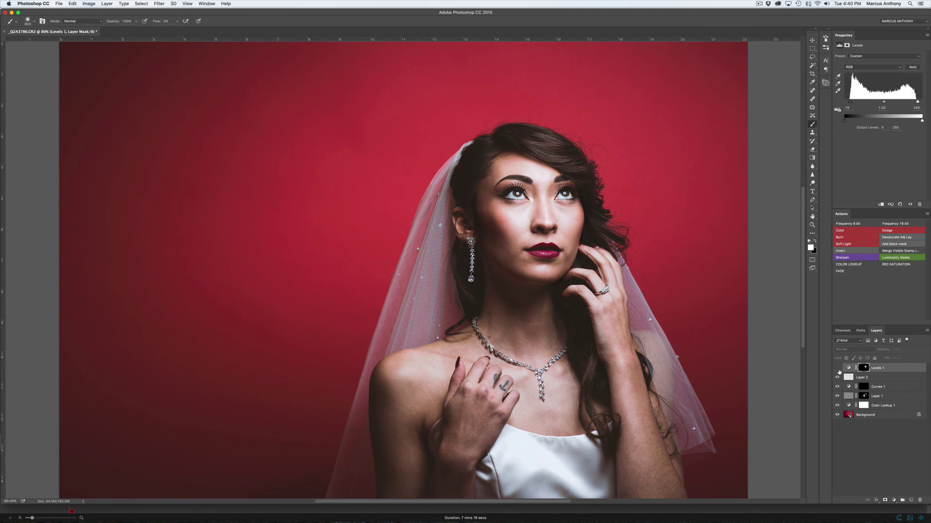
pyautogui.click(837, 368)
pyautogui.click(837, 368)
pyautogui.click(841, 370)
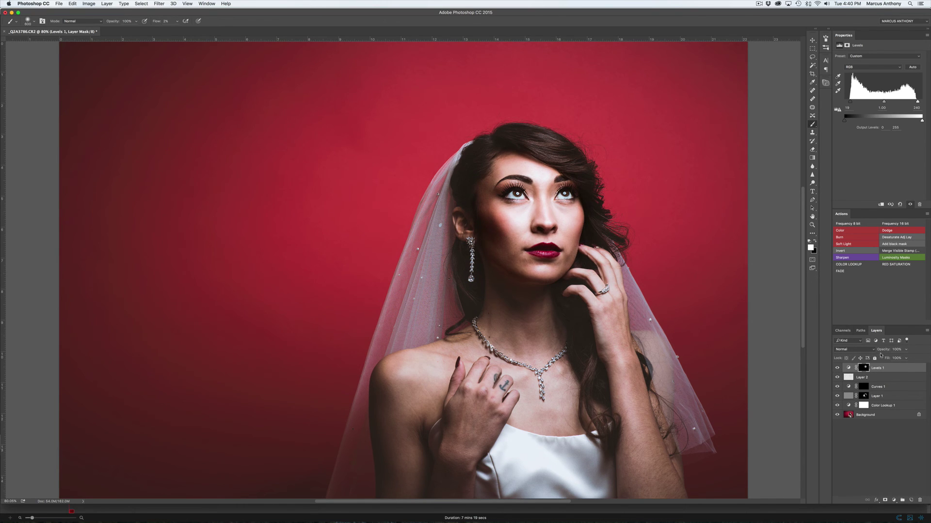
pyautogui.moveTo(881, 352); pyautogui.dragTo(860, 360)
pyautogui.click(836, 368)
pyautogui.click(837, 368)
# Shrink the brush tip by ten increments.
pyautogui.press('[')
pyautogui.press('[')
pyautogui.press('[')
pyautogui.press('[')
pyautogui.press('[')
pyautogui.press('[')
pyautogui.press('[')
pyautogui.press('[')
pyautogui.press('[')
pyautogui.press('[')
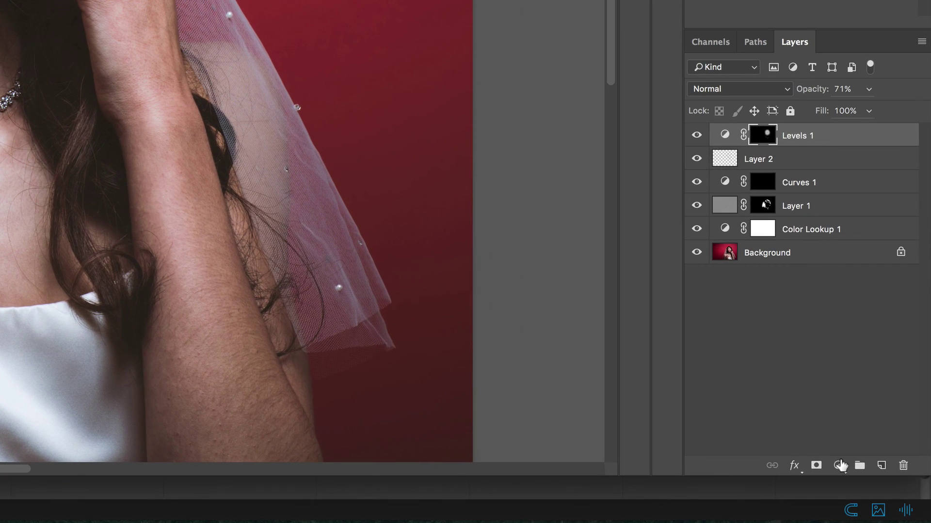
# Try a Hue/Saturation adjustment layer above Levels 1 with the Reds saturation set to 20, and delete the layer.
pyautogui.click(893, 500)
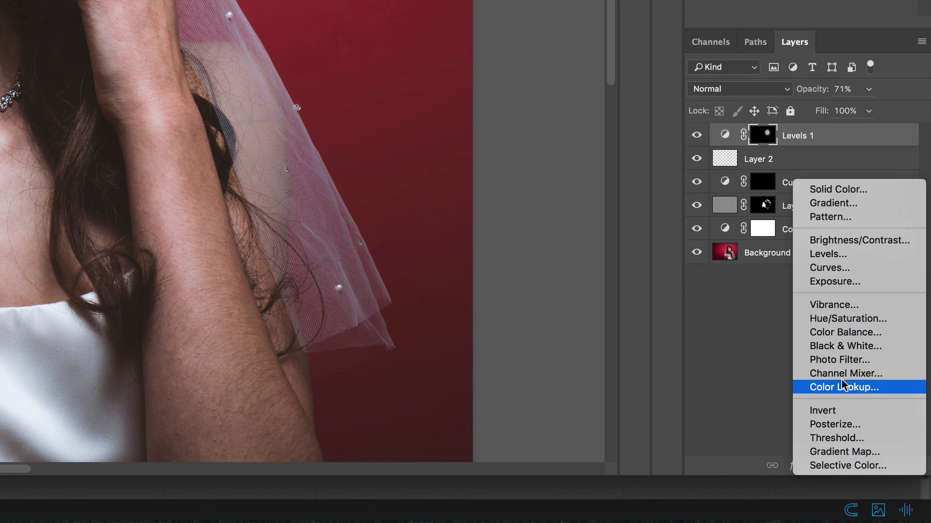
pyautogui.click(838, 316)
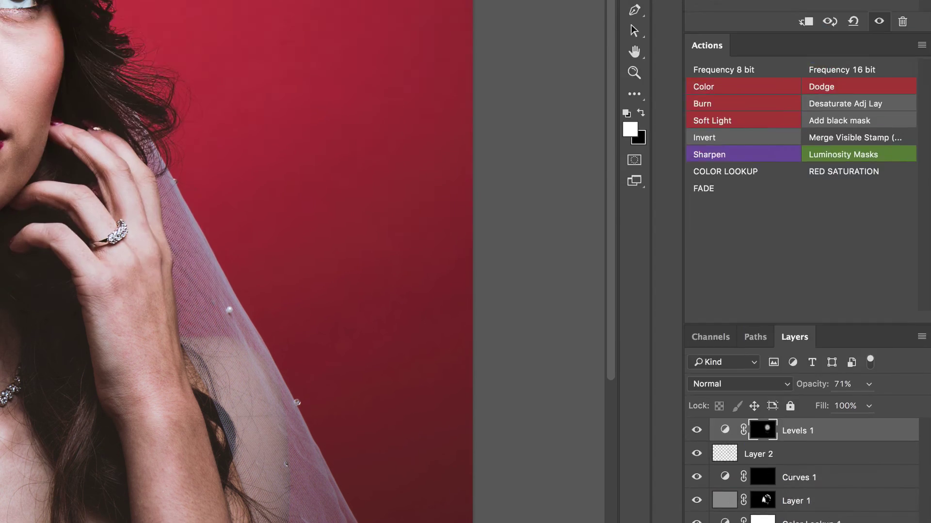
pyautogui.click(737, 159)
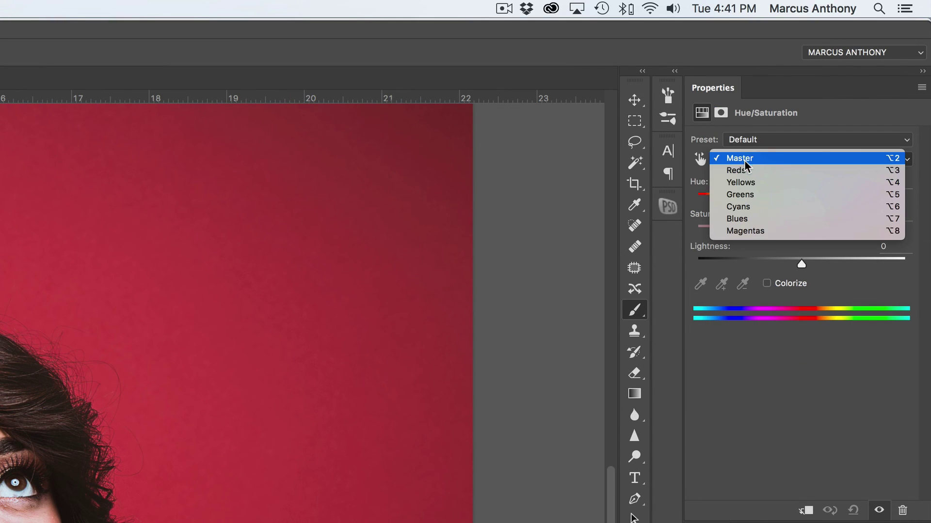
pyautogui.click(746, 170)
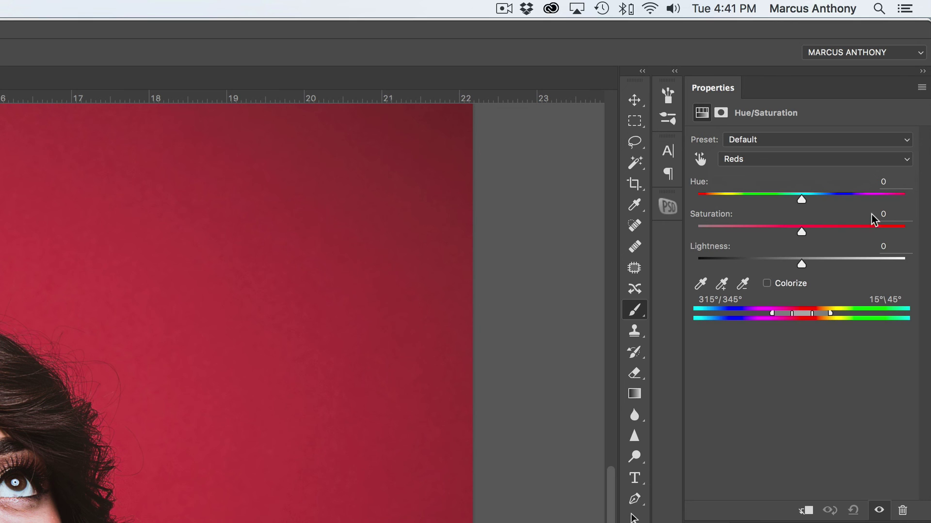
pyautogui.click(883, 214)
pyautogui.write('20')
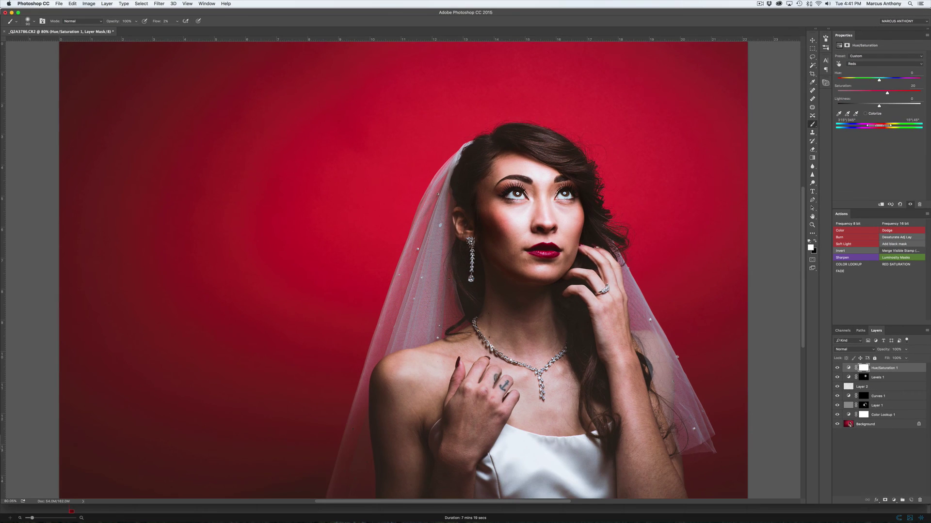
pyautogui.press('Delete')
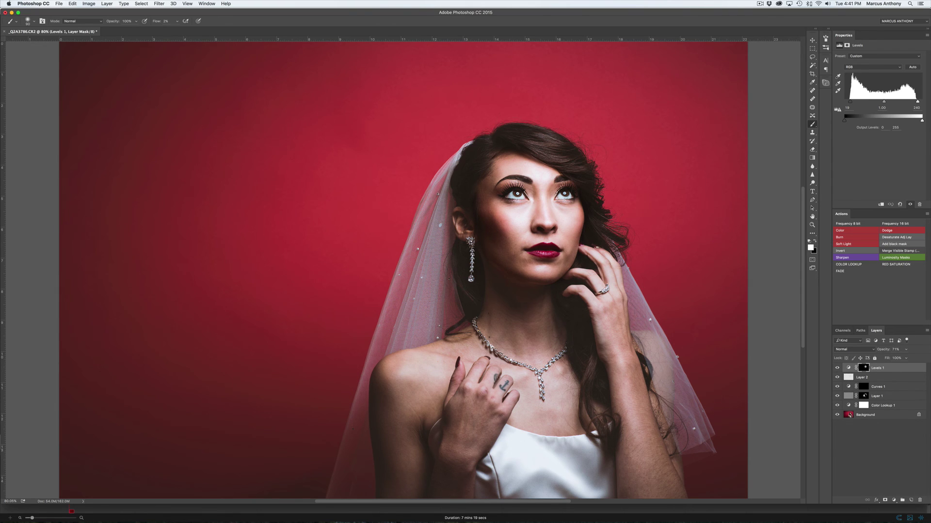
# Run the RED SATURATION action to add a Hue/Saturation layer above Levels 1 and invert its mask to black.
pyautogui.click(896, 264)
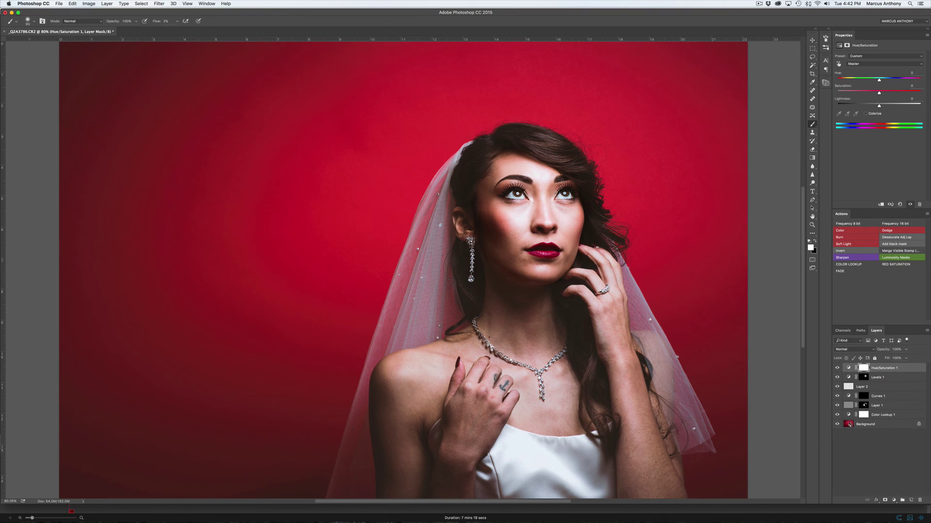
pyautogui.press('super+i')
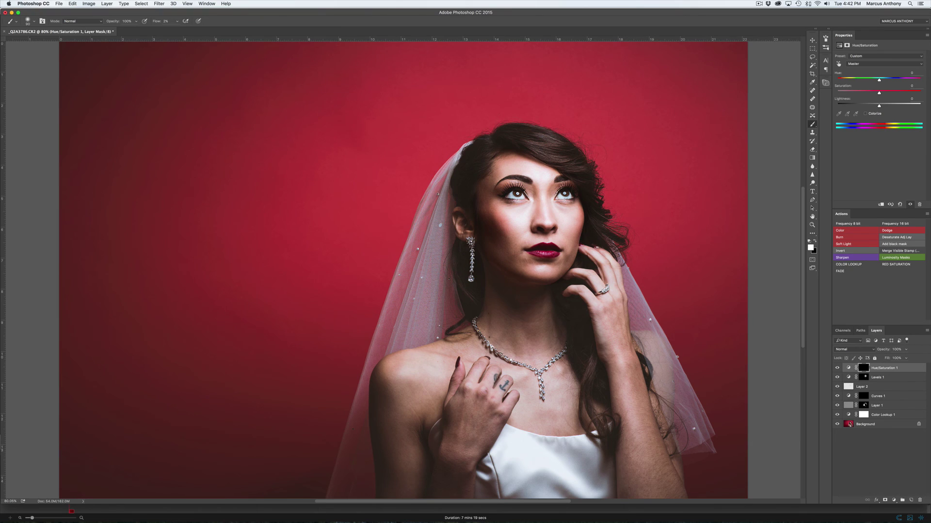